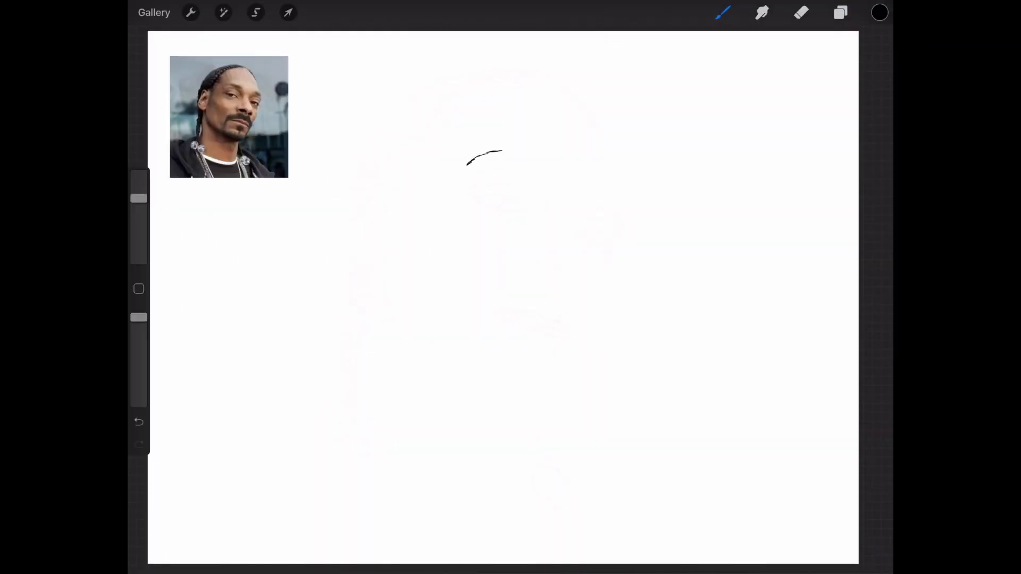
- Ink the right face edge, the cheek line and both eyes with their lid arcs
mouse_move(565, 91)
mouse_down()
mouse_move(626, 222)
mouse_move(585, 334)
mouse_up()
drag(586, 220, 617, 238)
drag(573, 209, 589, 270)
key(ctrl+z)
key(ctrl+z)
mouse_move(576, 233)
mouse_down()
mouse_move(601, 240)
mouse_move(603, 232)
mouse_up()
mouse_move(467, 178)
mouse_down()
mouse_move(534, 186)
mouse_move(527, 198)
mouse_up()
drag(544, 198, 524, 242)
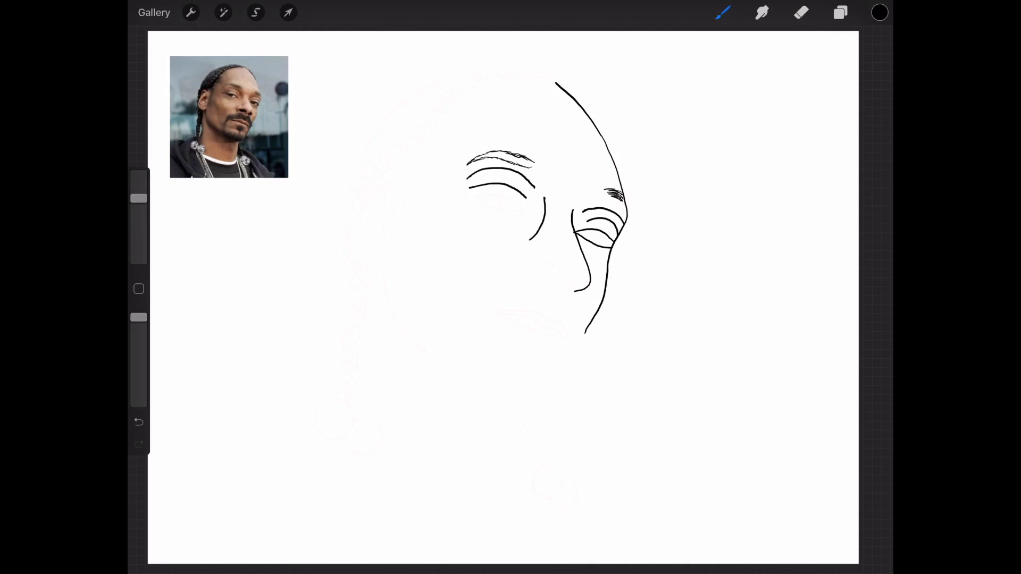
drag(470, 197, 523, 211)
- Ink the nostril curve, upper and lower lips, and the ear's edges and inner fold
drag(560, 277, 530, 271)
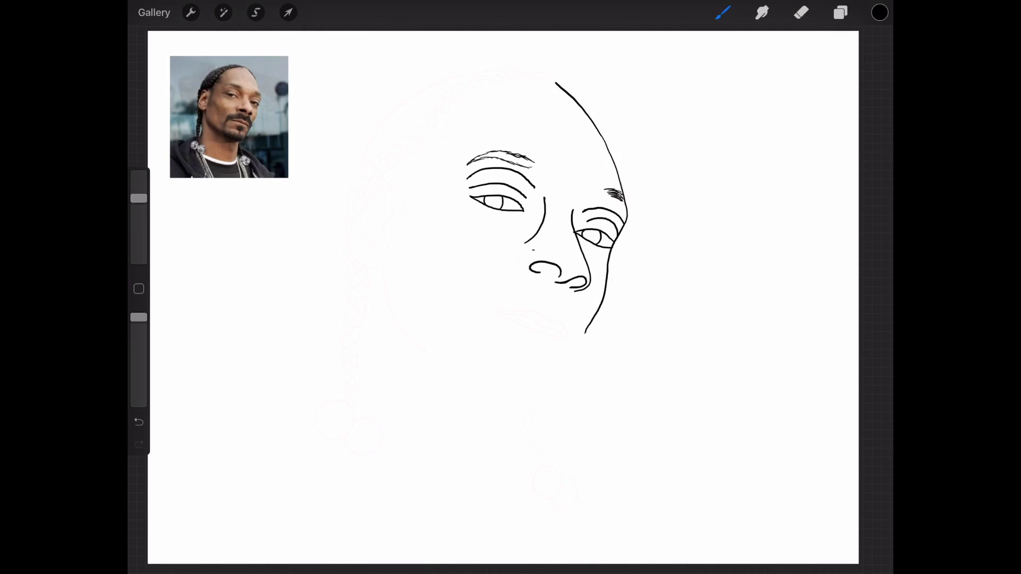
drag(499, 311, 572, 334)
drag(500, 314, 573, 336)
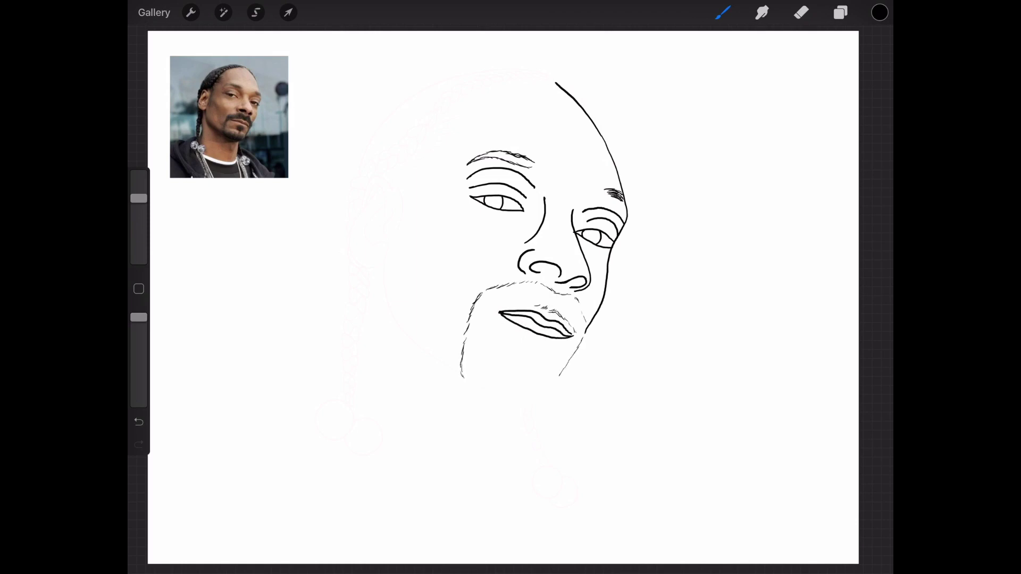
drag(397, 184, 388, 246)
drag(393, 190, 364, 264)
mouse_move(382, 204)
mouse_down()
mouse_move(387, 245)
mouse_move(464, 376)
mouse_up()
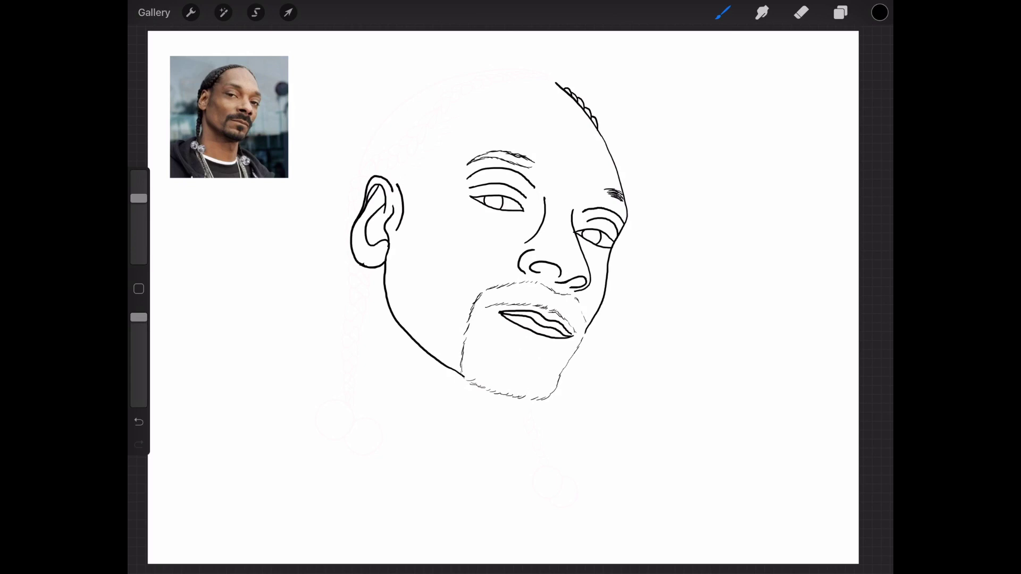
- Outline the top of the head and start a braid along the hairline
key(ctrl+z)
drag(550, 76, 372, 136)
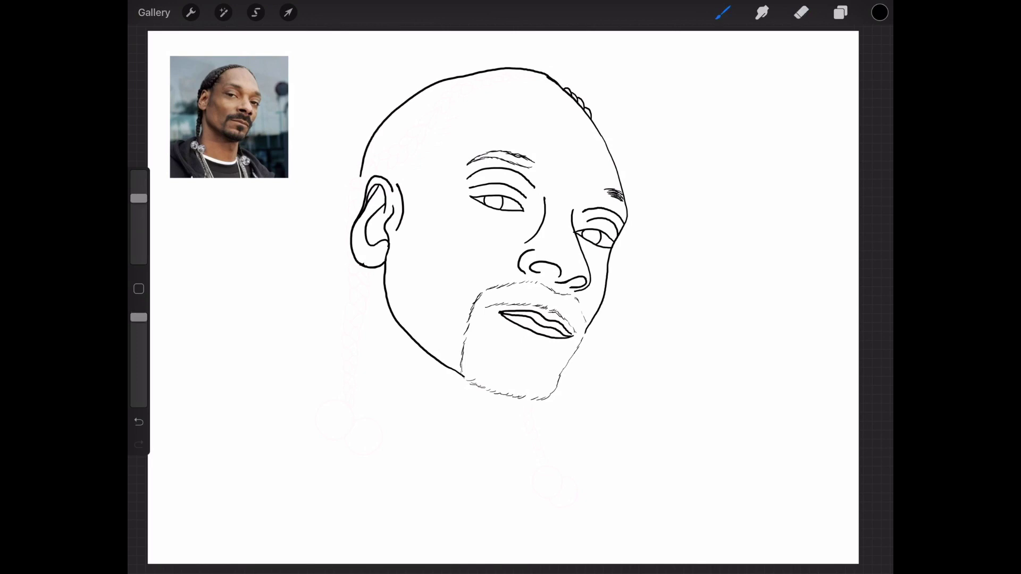
scroll(499, 79, up, 5)
mouse_move(635, 85)
mouse_down()
mouse_move(527, 72)
mouse_move(543, 84)
mouse_move(444, 90)
mouse_move(430, 121)
mouse_move(357, 138)
mouse_move(355, 175)
mouse_move(326, 212)
mouse_up()
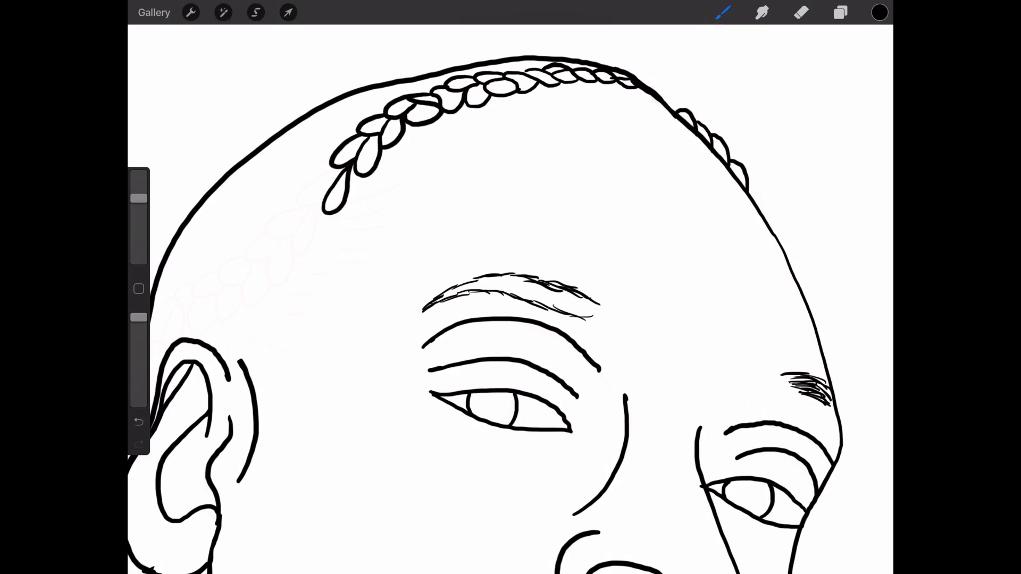
- Draw braid loops along the hairline and temple down toward the ear
drag(332, 167, 295, 255)
mouse_move(306, 207)
mouse_down()
mouse_move(247, 263)
mouse_move(265, 287)
mouse_up()
scroll(510, 298, down, 2)
drag(329, 245, 308, 264)
mouse_move(309, 219)
mouse_down()
mouse_move(266, 254)
mouse_move(260, 287)
mouse_move(234, 295)
mouse_move(222, 321)
mouse_up()
scroll(510, 297, down, 1)
scroll(510, 297, down, 2)
mouse_move(327, 169)
mouse_down()
mouse_move(311, 184)
mouse_move(308, 351)
mouse_move(348, 372)
mouse_move(322, 388)
mouse_up()
click(722, 12)
- Extend the braid hanging down from the ear and add a bead at its end
mouse_move(311, 364)
mouse_down()
mouse_move(348, 407)
mouse_move(314, 424)
mouse_up()
drag(338, 414, 303, 451)
scroll(510, 297, down, 3)
mouse_move(335, 288)
mouse_down()
mouse_move(303, 324)
mouse_move(301, 362)
mouse_move(319, 393)
mouse_move(303, 423)
mouse_up()
mouse_move(322, 407)
mouse_down()
mouse_move(306, 438)
mouse_move(295, 433)
mouse_move(340, 524)
mouse_up()
scroll(510, 297, down, 3)
scroll(383, 319, up, 5)
drag(383, 322, 372, 382)
- Draw the braid below the chin with round beads at its end
mouse_move(390, 367)
mouse_down()
mouse_move(380, 408)
mouse_move(420, 494)
mouse_up()
scroll(510, 297, down, 3)
mouse_move(463, 372)
mouse_down()
mouse_move(437, 388)
mouse_move(452, 378)
mouse_move(488, 398)
mouse_up()
scroll(510, 298, down, 3)
scroll(383, 265, up, 5)
drag(319, 228, 303, 290)
- Add stubble strokes on the chin and fine hair strokes fanning toward the ear
drag(319, 335, 380, 339)
drag(504, 287, 487, 321)
drag(411, 270, 398, 315)
drag(463, 290, 448, 320)
scroll(510, 298, down, 3)
scroll(479, 266, up, 5)
mouse_move(372, 114)
mouse_down()
mouse_move(321, 143)
mouse_move(279, 212)
mouse_up()
key(ctrl+z)
mouse_move(308, 217)
mouse_down()
mouse_move(266, 236)
mouse_move(291, 255)
mouse_up()
scroll(510, 297, down, 3)
- Fill both eye pupils black and remove a stray eyelash stroke
click(255, 13)
click(722, 12)
scroll(510, 266, up, 5)
drag(621, 224, 637, 234)
mouse_move(462, 169)
mouse_down()
mouse_move(486, 183)
mouse_move(487, 174)
mouse_up()
scroll(510, 297, down, 2)
key(ctrl+z)
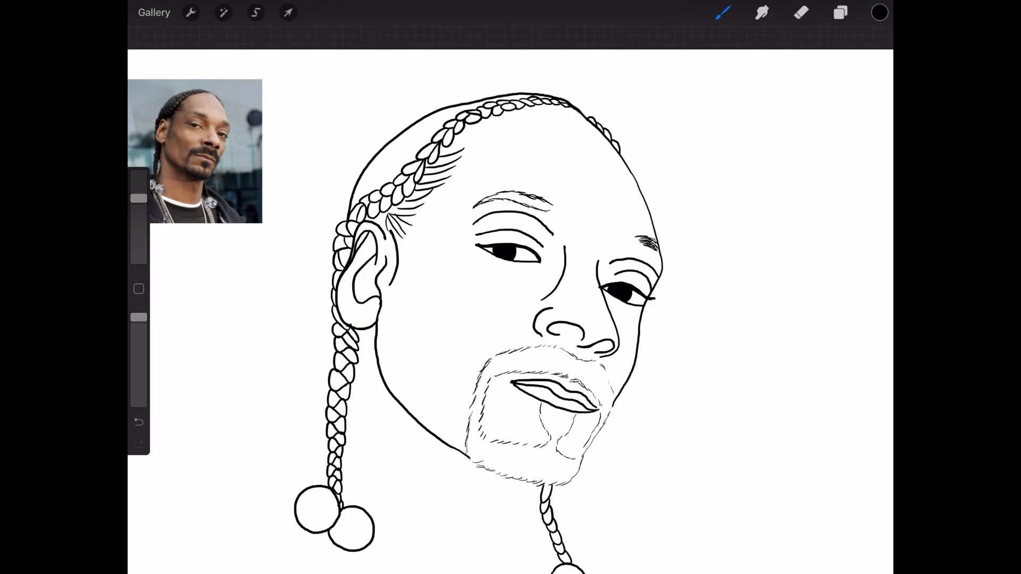
click(256, 13)
- Fill the nostril and the left eyebrow solid black with freehand selections
drag(547, 321, 585, 340)
click(840, 13)
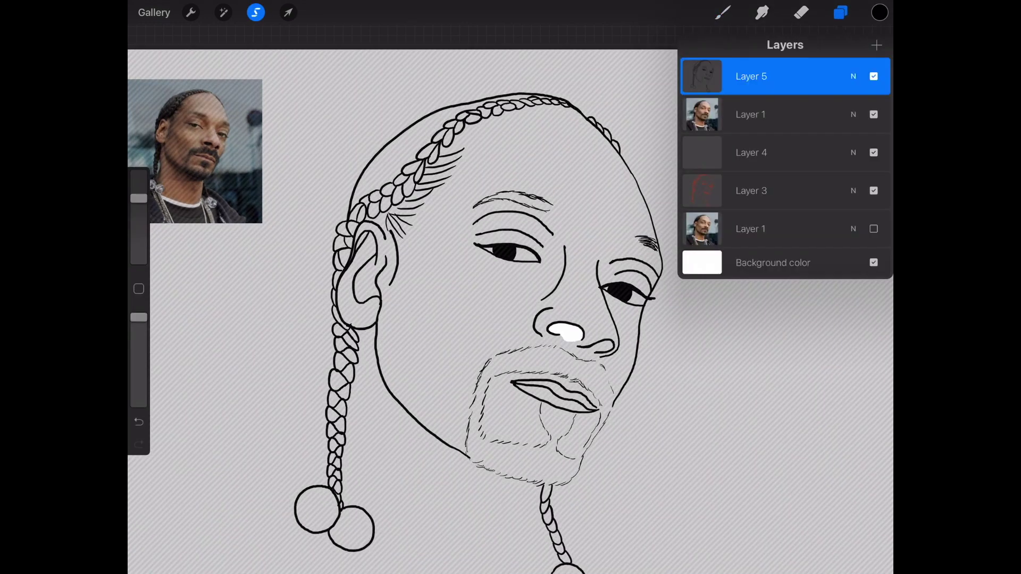
drag(880, 12, 564, 330)
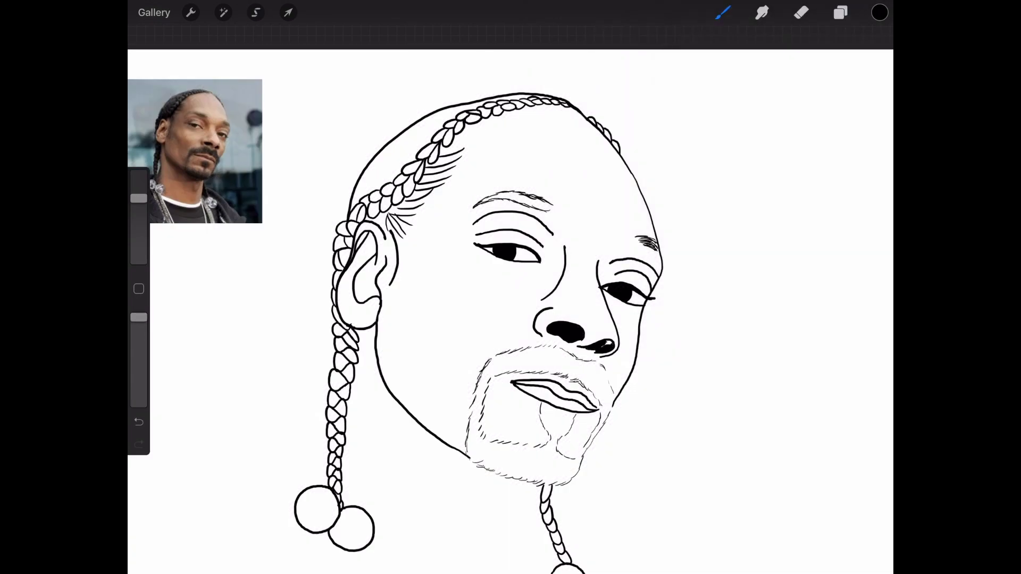
click(256, 13)
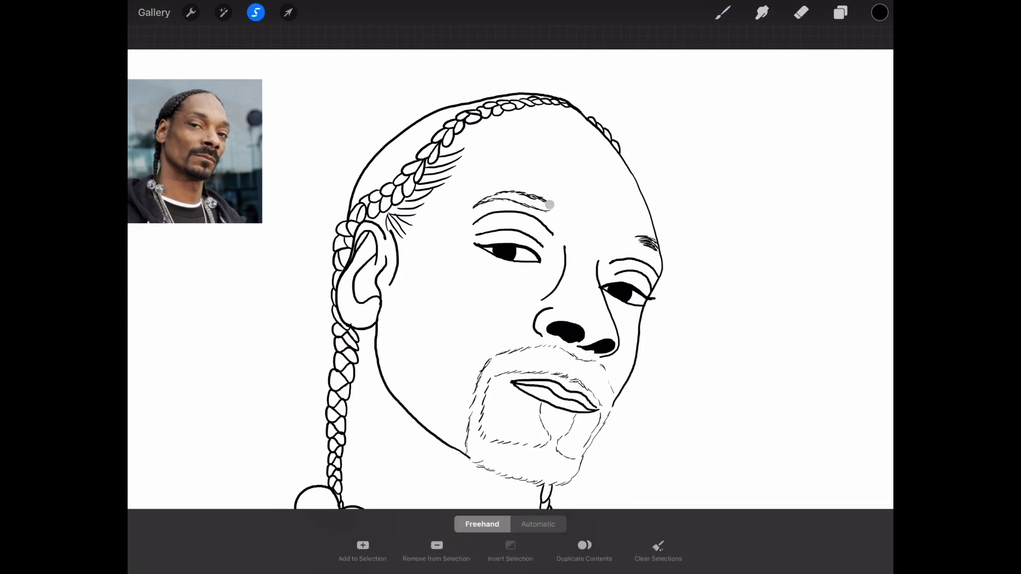
drag(479, 202, 551, 205)
click(840, 12)
click(706, 80)
click(631, 107)
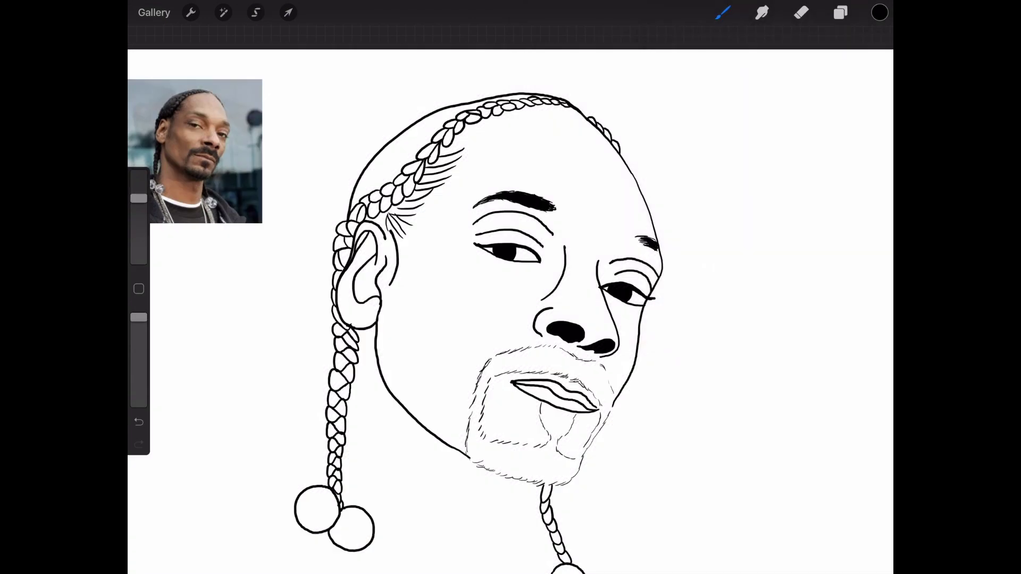
- Select the goatee freehand and fill it solid black
click(256, 12)
drag(565, 350, 483, 433)
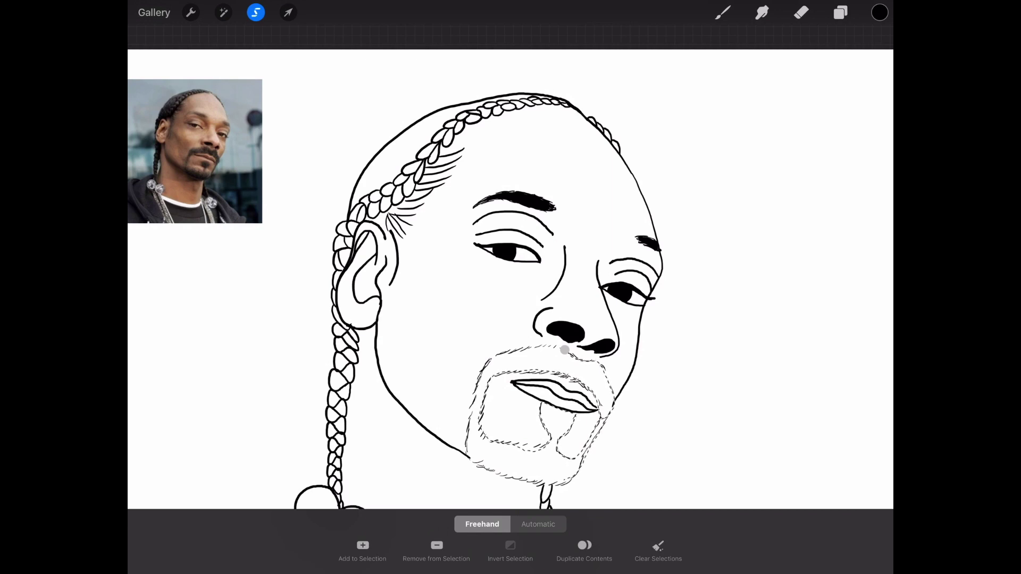
click(840, 13)
click(707, 79)
click(631, 85)
click(722, 12)
- Touch up the mustache's lower edge and smooth the beard's bottom edge, adjusting brush size
drag(138, 198, 139, 221)
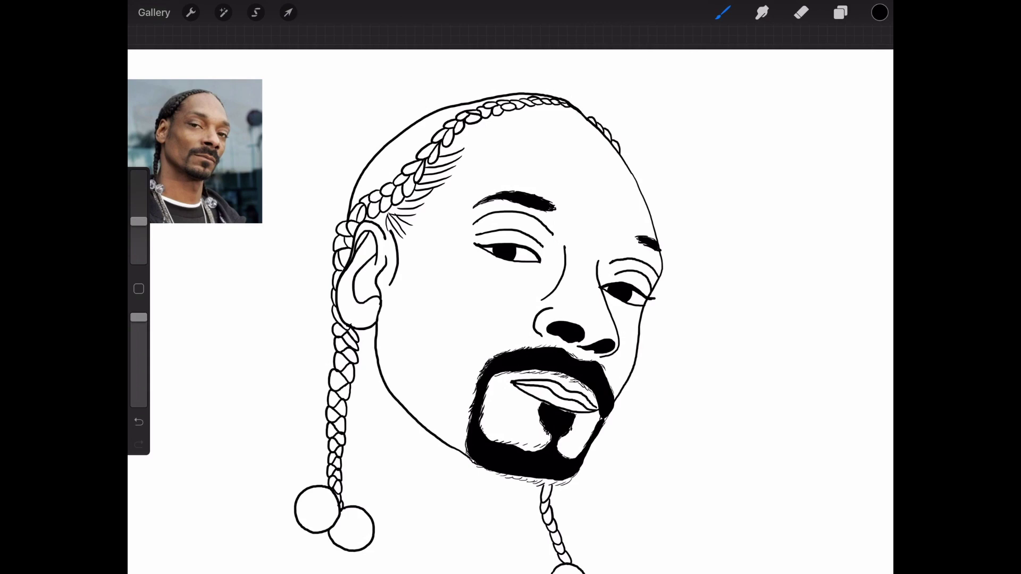
drag(494, 376, 547, 372)
drag(139, 219, 139, 206)
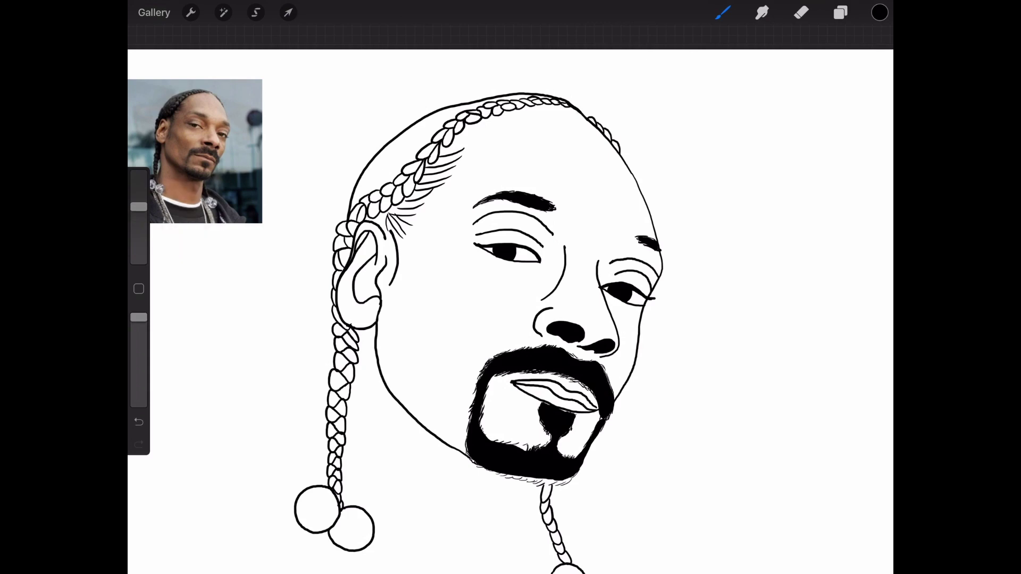
drag(508, 477, 575, 479)
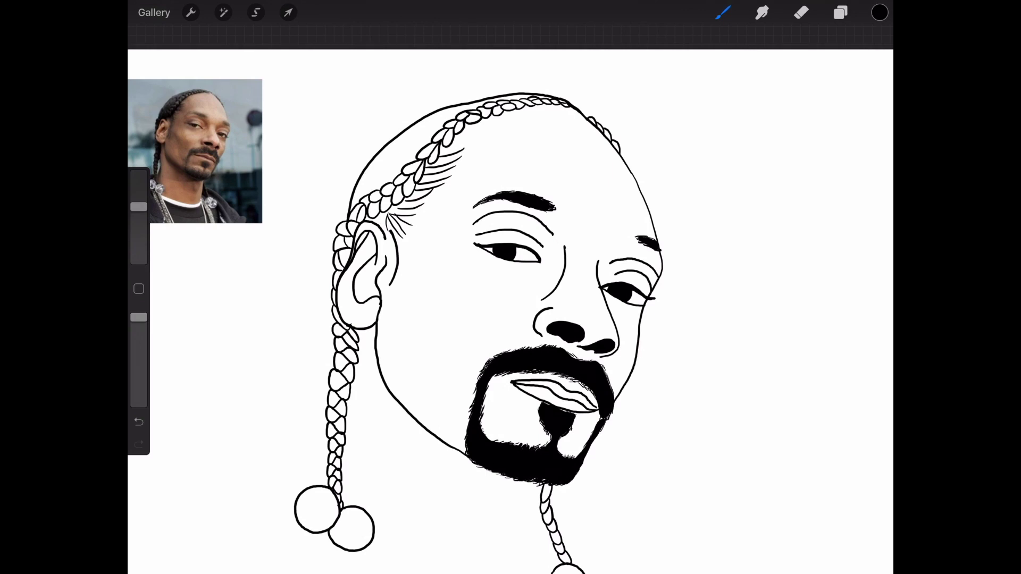
drag(138, 206, 138, 198)
drag(496, 373, 557, 372)
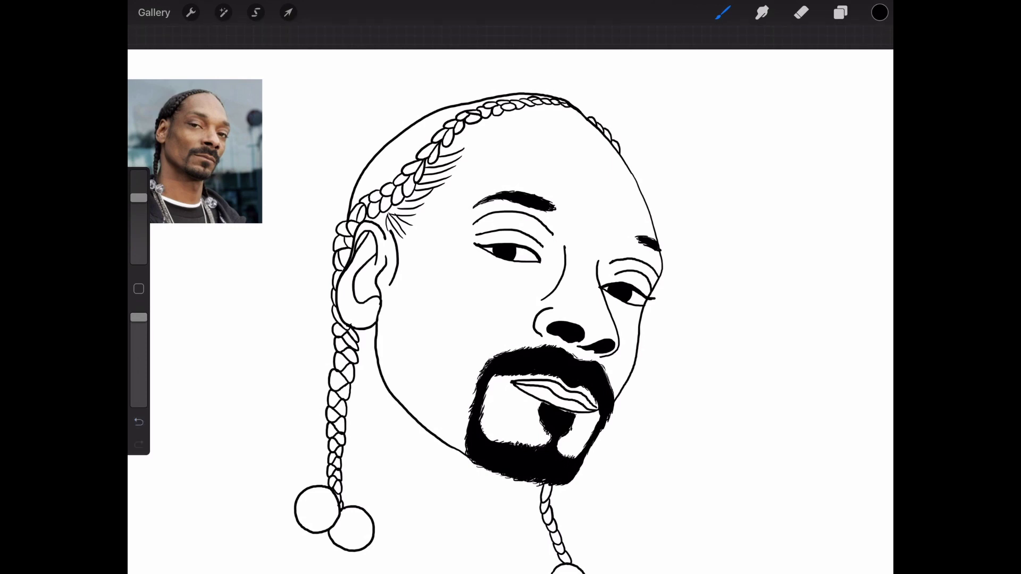
drag(505, 433, 574, 450)
key(ctrl+z)
- Draw the dark sideburn beside the ear
drag(403, 243, 387, 301)
click(879, 12)
click(256, 12)
click(722, 12)
- Select the hair freehand and fill it with a dark colour on Layer 6
key(s)
drag(425, 181, 461, 138)
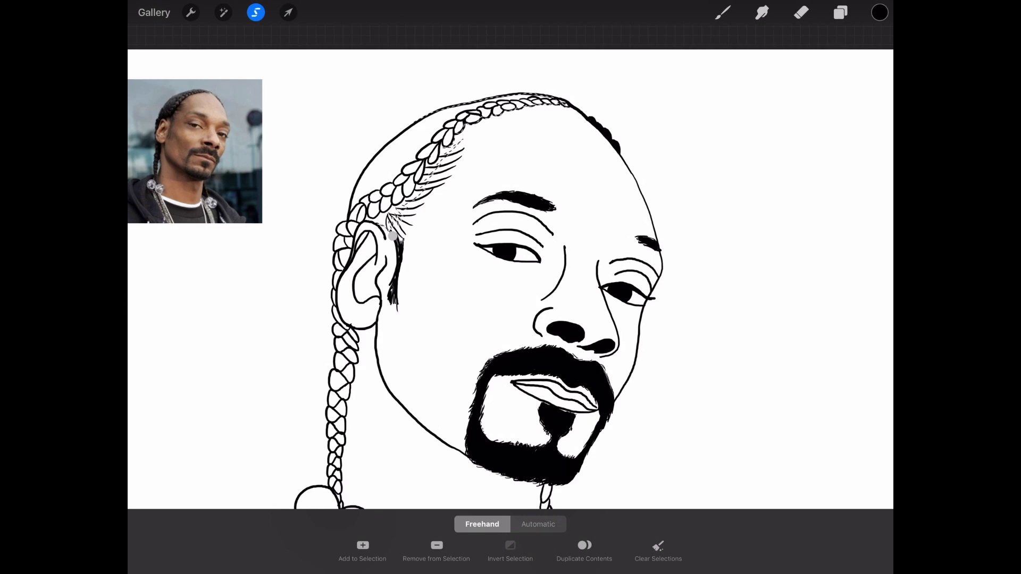
scroll(510, 276, down, 2)
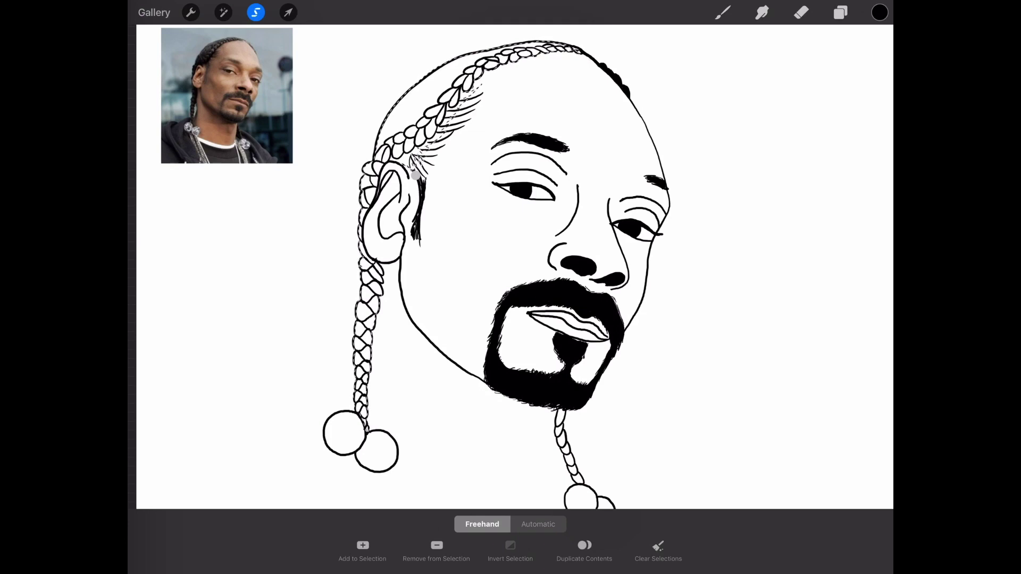
click(880, 12)
click(772, 201)
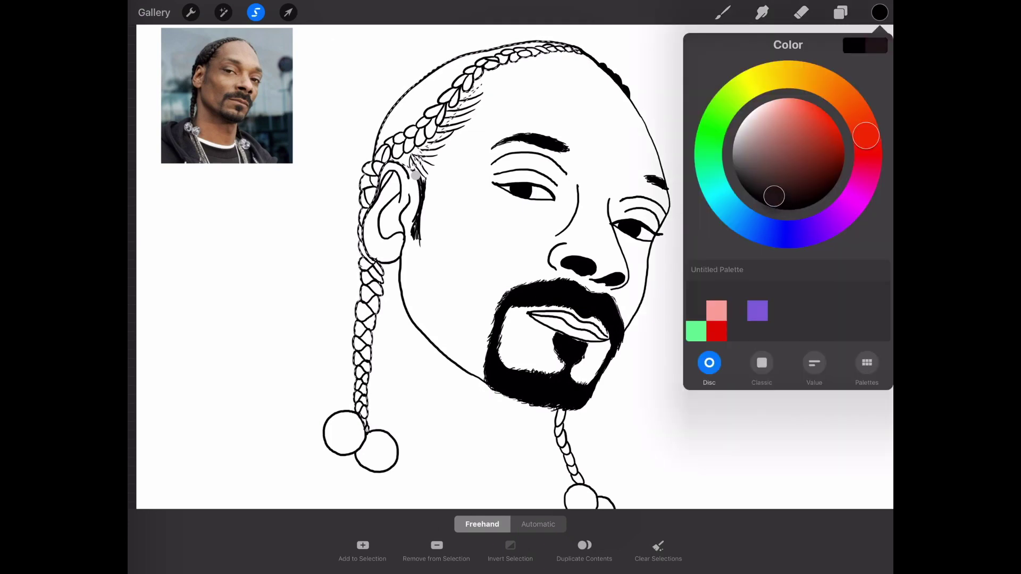
click(879, 12)
click(840, 12)
click(751, 115)
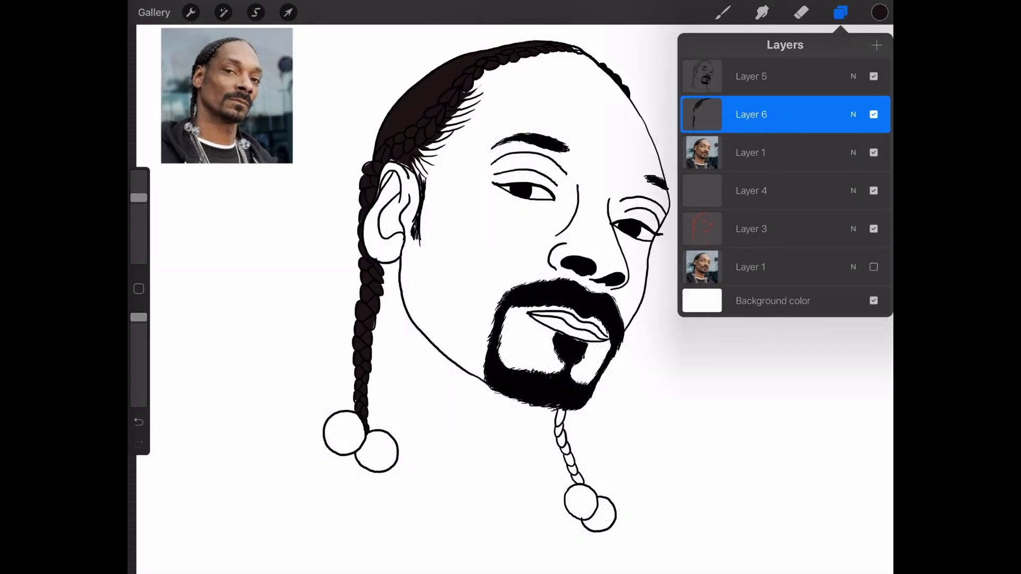
click(633, 87)
click(722, 13)
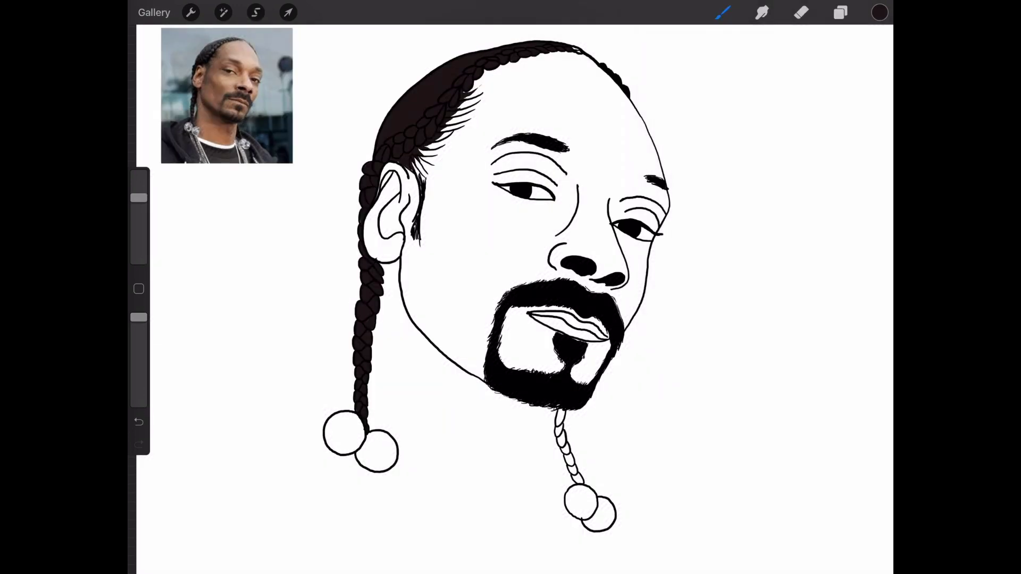
- Smudge the hair edge to blend it into the forehead
drag(139, 197, 138, 190)
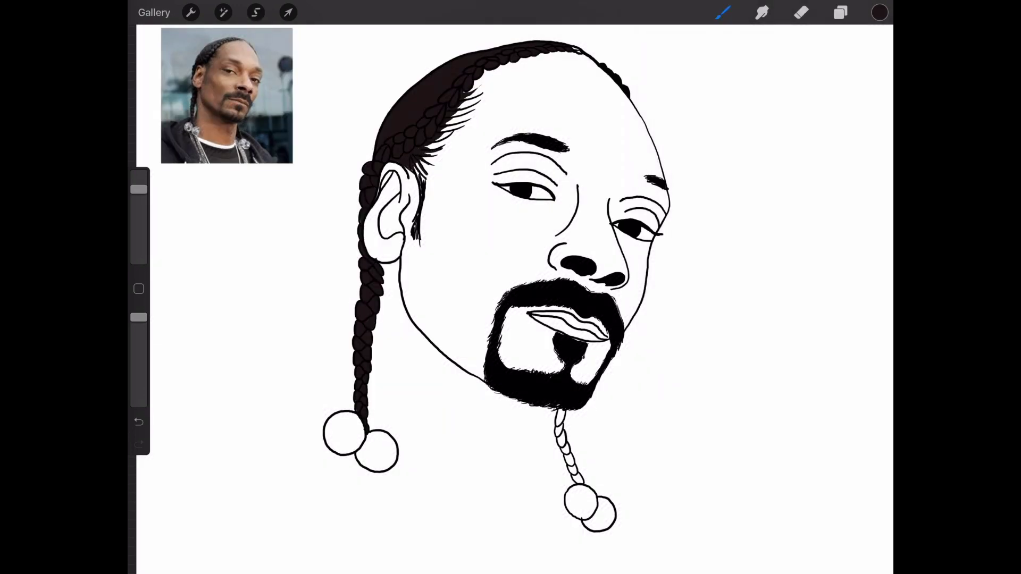
click(761, 12)
drag(473, 101, 423, 160)
click(138, 421)
drag(138, 189, 138, 214)
click(138, 421)
mouse_move(425, 175)
mouse_down()
mouse_move(478, 91)
mouse_move(417, 174)
mouse_up()
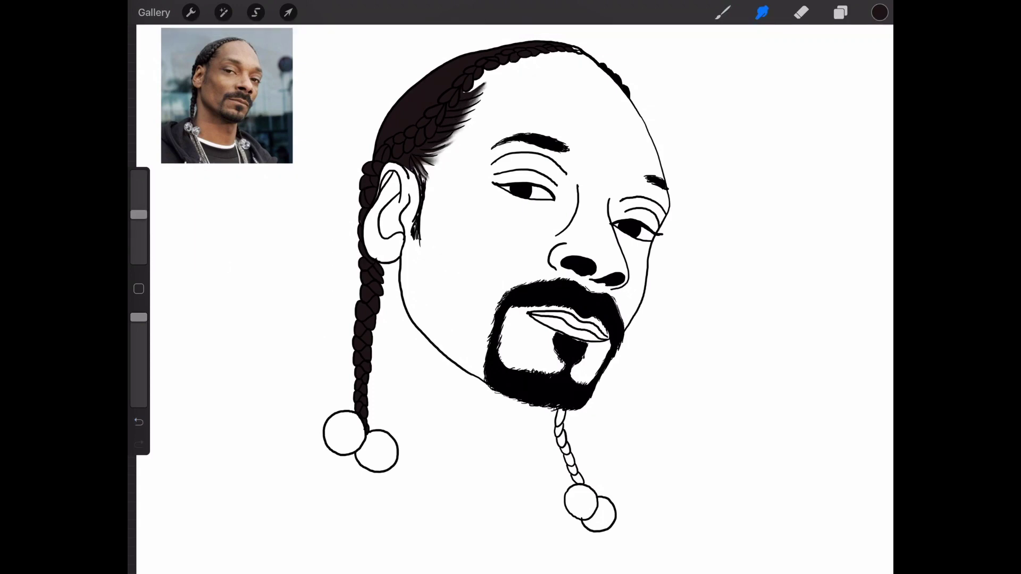
drag(138, 214, 138, 221)
- Switch to Layer 5 and pick a darker brown sampled from the reference photo
click(841, 12)
click(840, 13)
click(800, 12)
click(138, 422)
click(840, 12)
click(751, 114)
click(216, 91)
click(880, 13)
click(802, 176)
click(256, 13)
click(841, 12)
click(722, 12)
click(841, 13)
click(841, 12)
click(840, 12)
- Merge the hair fill layer down into the line art, leaving a single Layer 6
click(699, 73)
click(634, 208)
click(880, 12)
click(722, 12)
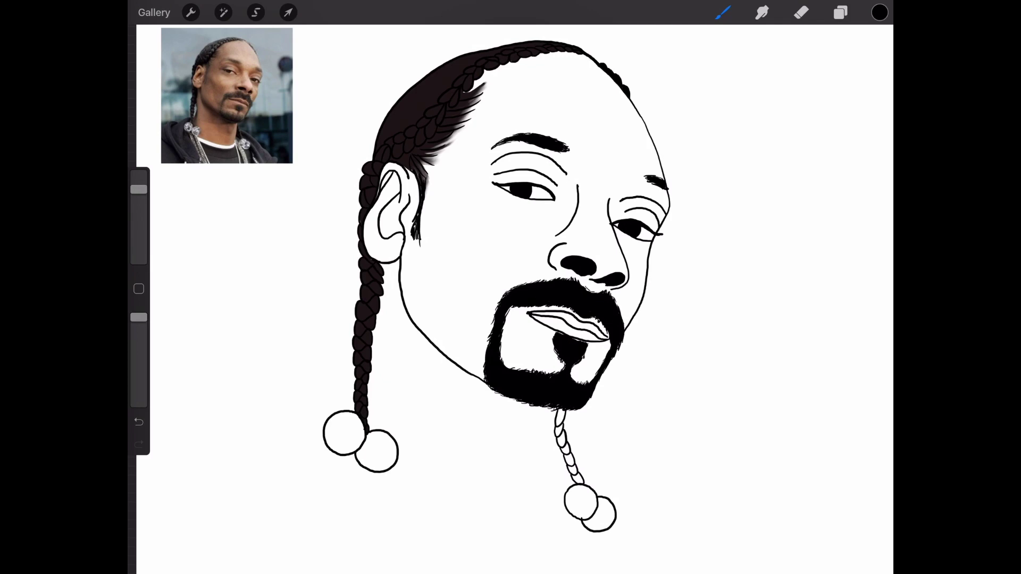
click(841, 13)
- Move Layer 1 below Layer 4 and sample the brown skin colour from the reference photo
drag(751, 115, 751, 153)
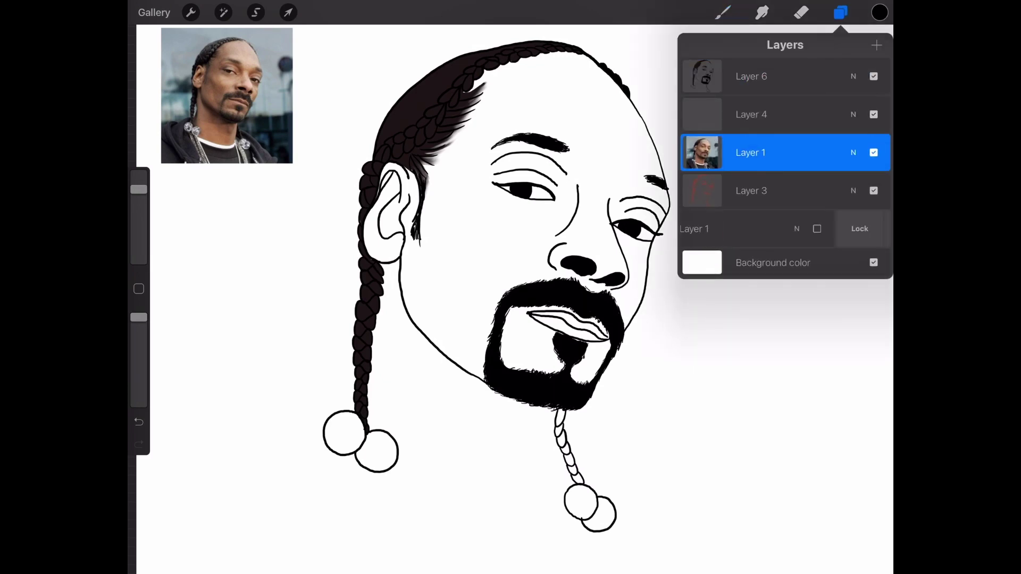
click(751, 114)
click(722, 12)
click(214, 87)
click(879, 12)
click(840, 12)
- Lasso the face outline along the hair edge and fill it with brown
click(256, 12)
drag(601, 67, 404, 277)
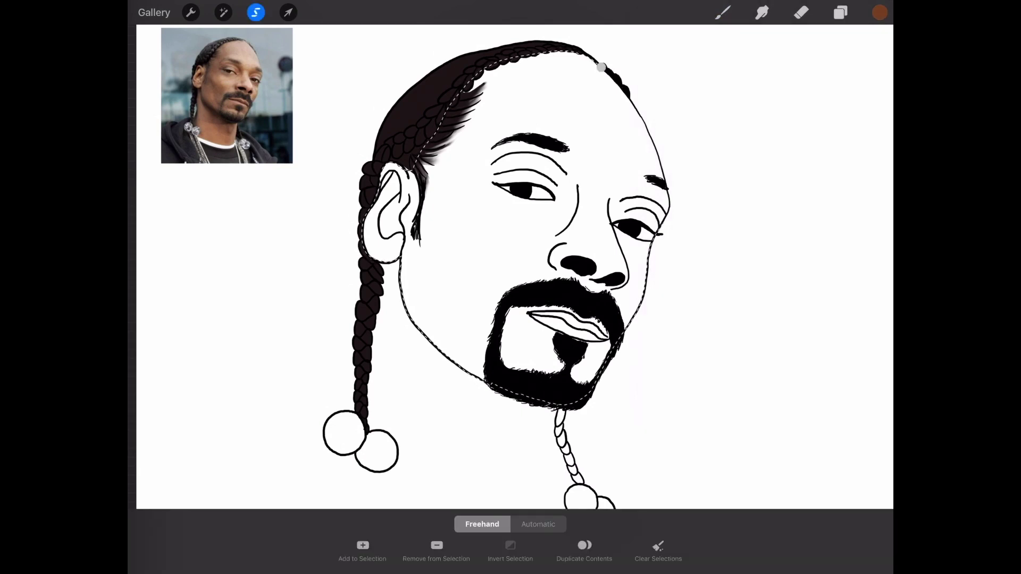
click(841, 12)
drag(879, 12, 521, 239)
click(722, 12)
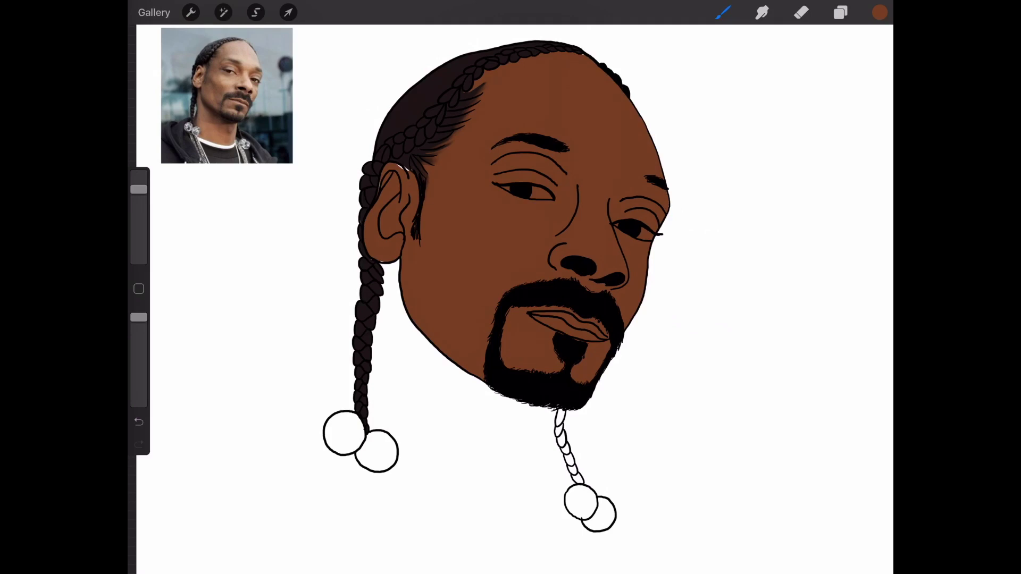
- Fill the eye whites with white
click(879, 12)
click(811, 207)
click(879, 12)
click(879, 12)
click(880, 45)
click(841, 12)
click(255, 12)
click(841, 12)
drag(879, 12, 531, 192)
- Recolour the lips with a lighter pinkish tone sampled from the photo
click(722, 12)
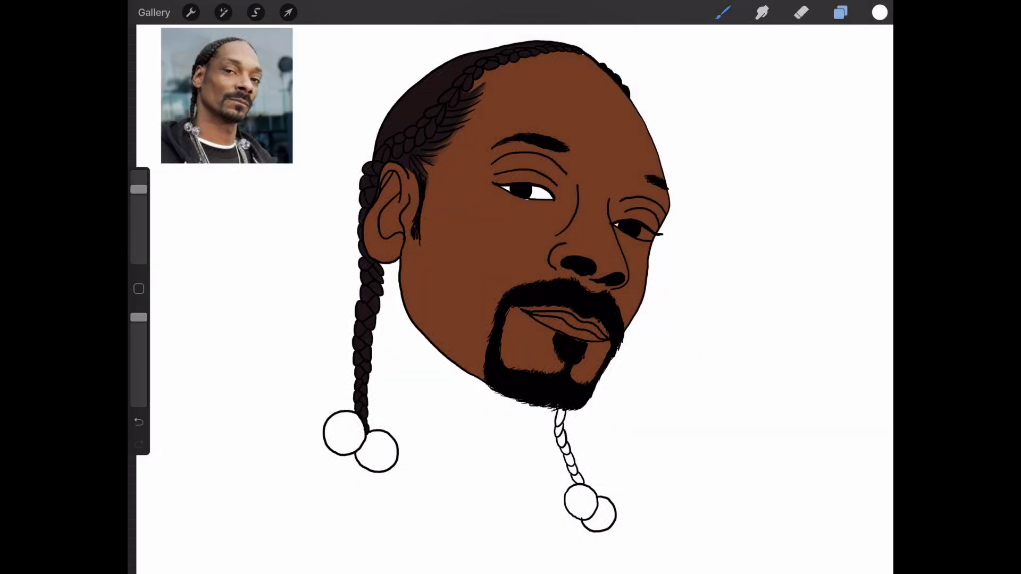
click(478, 239)
drag(259, 111, 239, 101)
drag(879, 12, 564, 325)
click(578, 356)
- Dab a white highlight into the eye
click(840, 12)
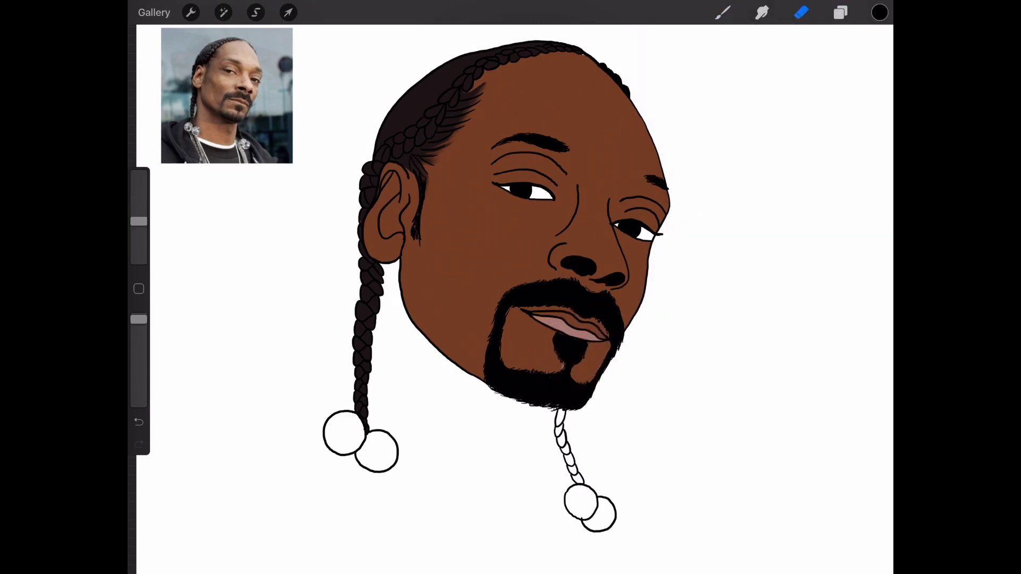
click(840, 12)
click(801, 12)
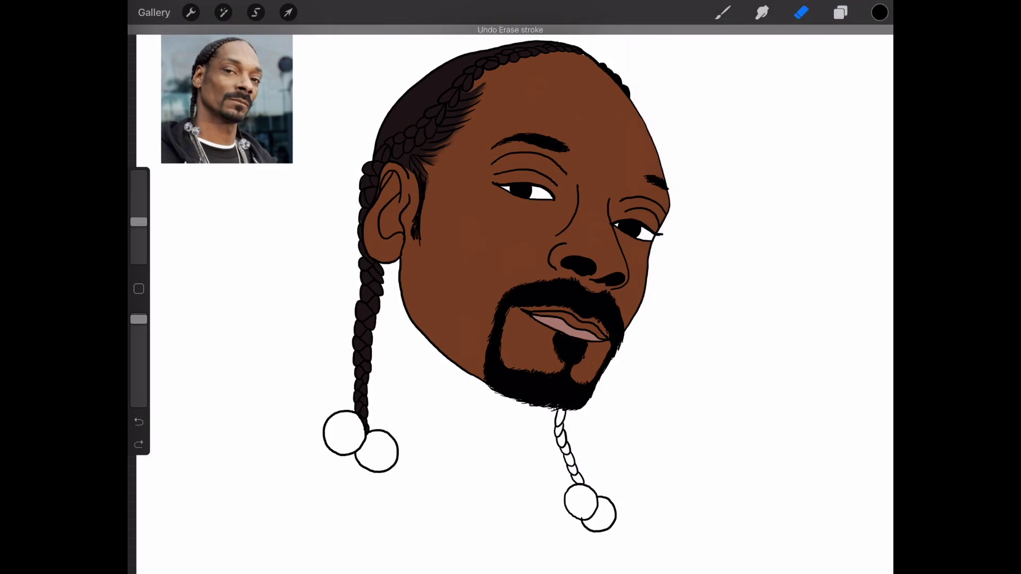
click(879, 12)
click(722, 12)
click(840, 12)
click(722, 12)
click(516, 189)
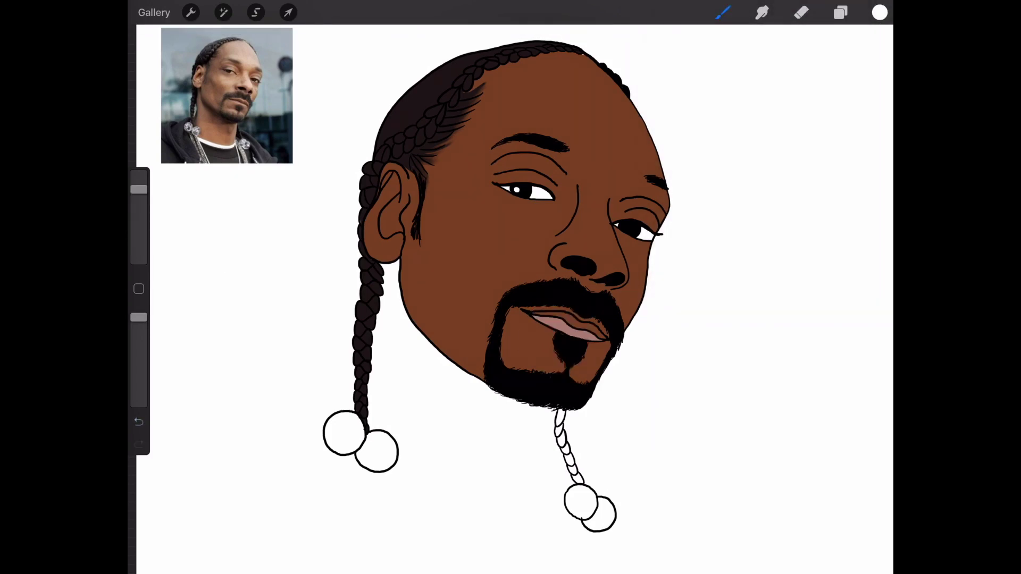
- Pick a pinkish brown, then undo the stray lip stroke
click(880, 12)
click(716, 308)
click(879, 12)
click(722, 12)
key(ctrl+z)
- Paint the braid below the beard with black sampled from the beard
click(594, 321)
click(840, 13)
drag(560, 424, 557, 437)
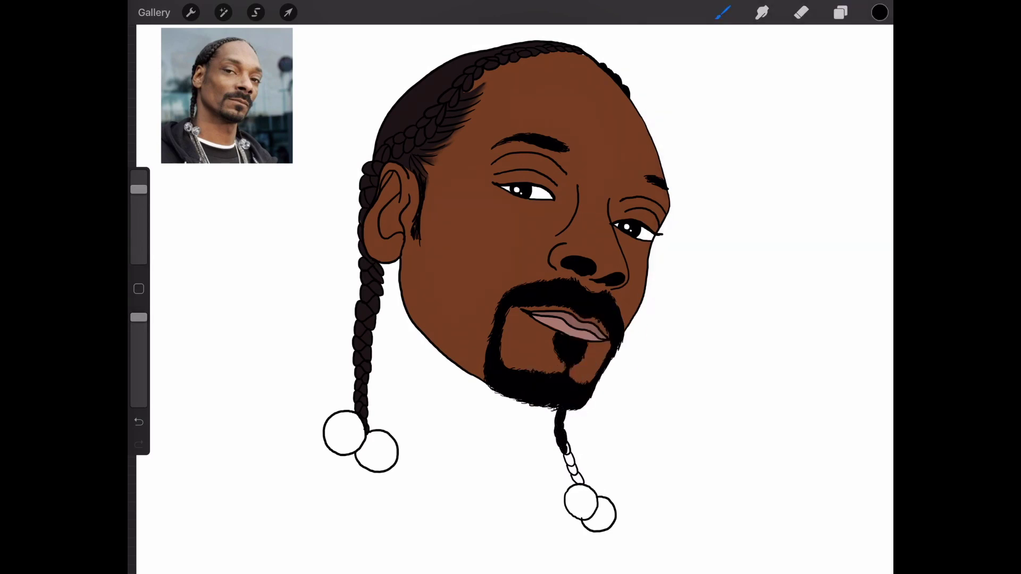
click(840, 12)
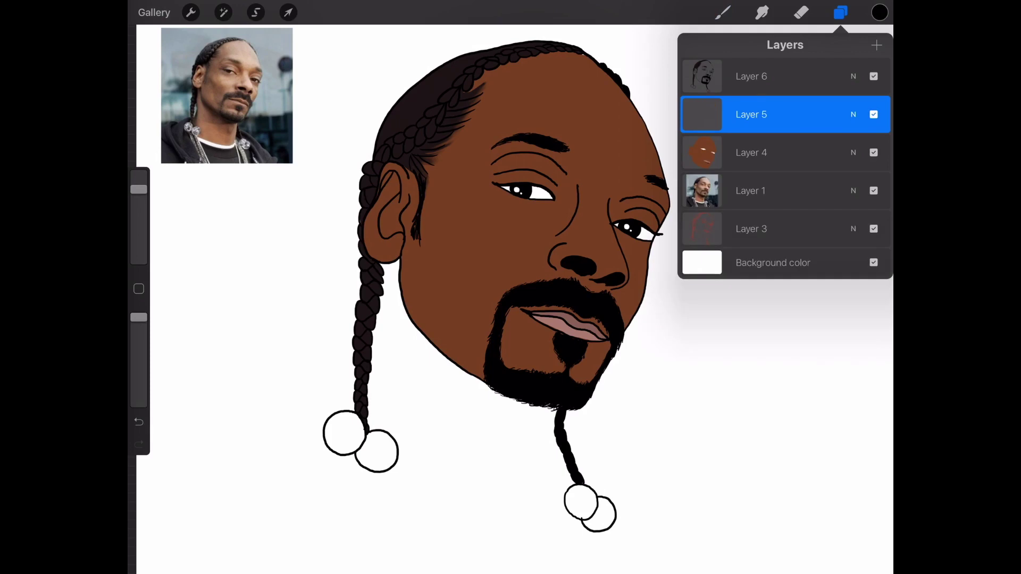
- Lasso the shadow along the hairline and cheek and fill it with darker brown
drag(579, 482, 534, 394)
click(880, 12)
click(256, 12)
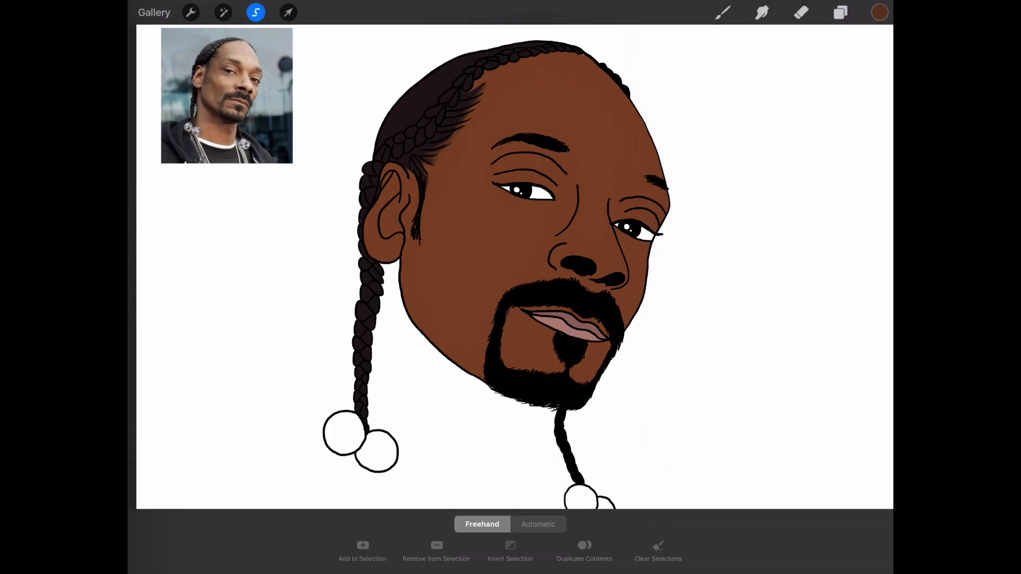
mouse_move(458, 95)
mouse_down()
mouse_move(511, 62)
mouse_move(481, 161)
mouse_move(440, 122)
mouse_up()
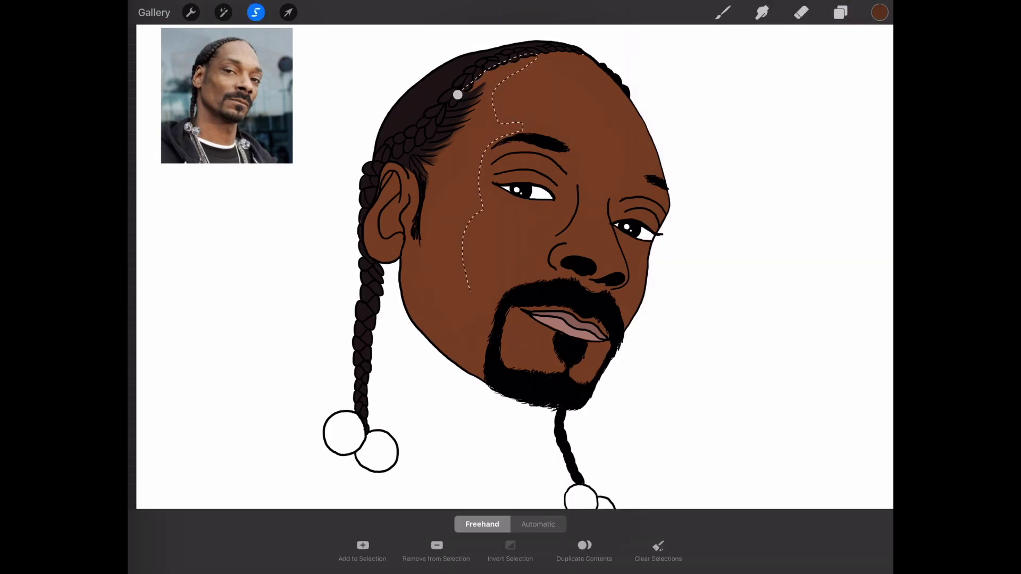
click(840, 12)
click(701, 114)
click(633, 88)
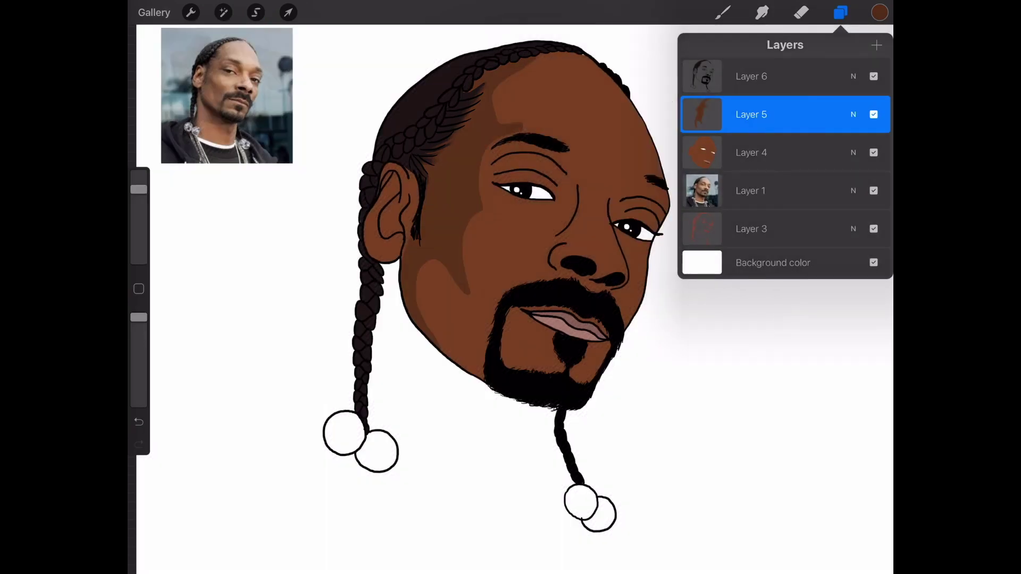
click(722, 12)
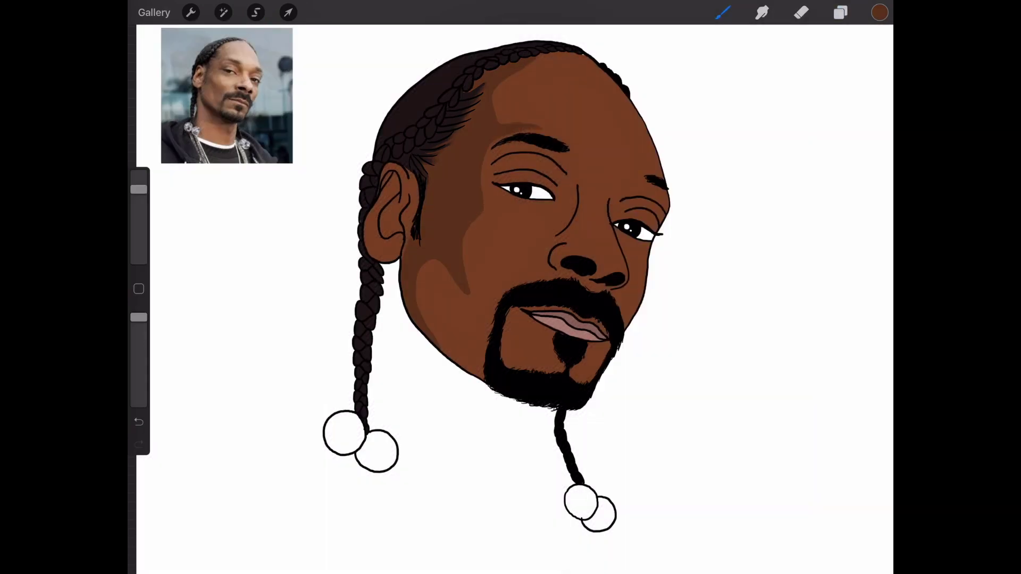
- With a smaller soft brush, shade the cheek and the skin behind the ear
click(722, 13)
drag(139, 189, 139, 217)
drag(481, 202, 471, 287)
drag(391, 198, 398, 233)
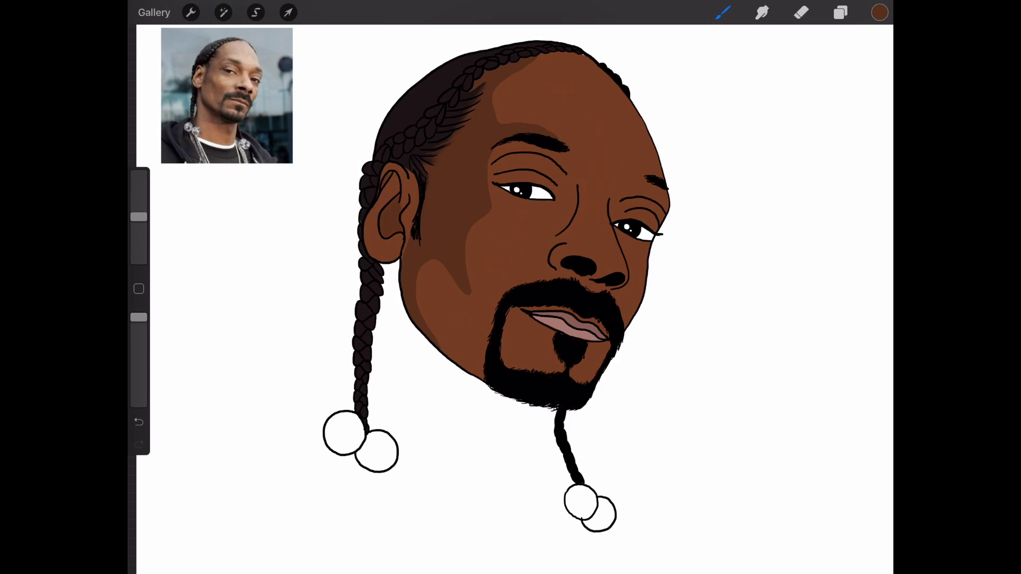
- Fill shadows on the eyelid and under the right eye
click(256, 12)
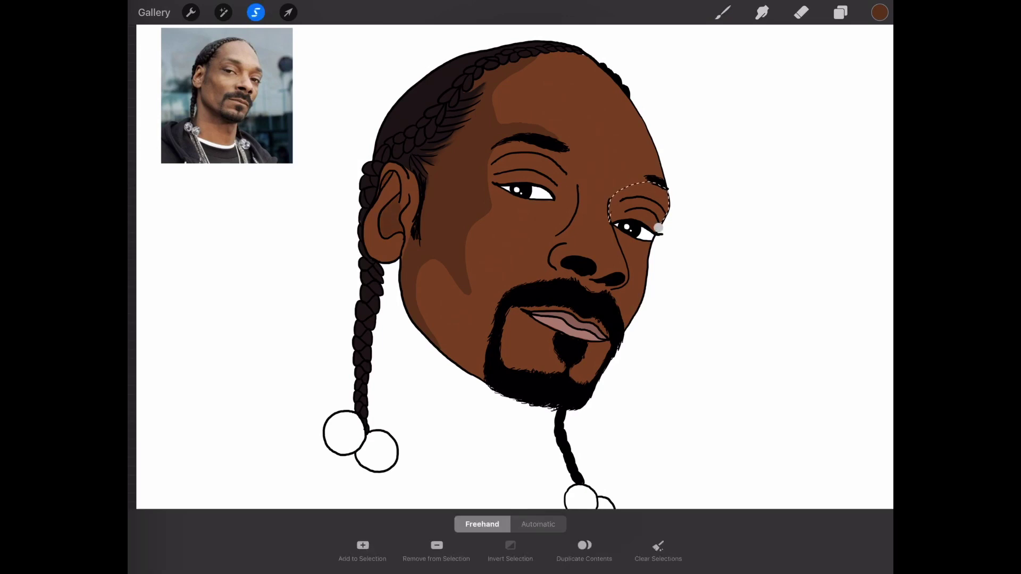
click(840, 12)
click(702, 115)
click(611, 229)
drag(614, 230, 650, 247)
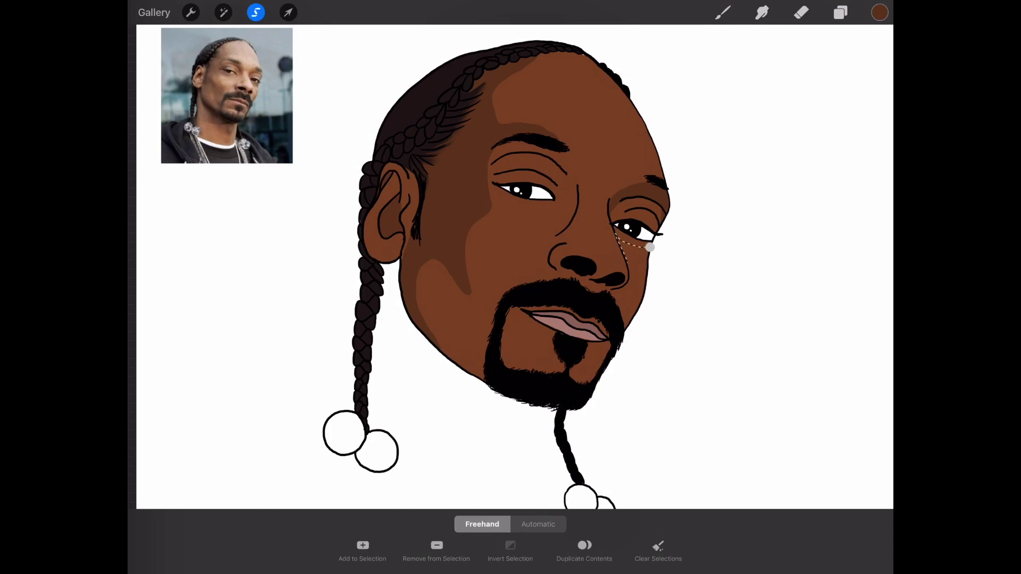
click(840, 12)
click(722, 12)
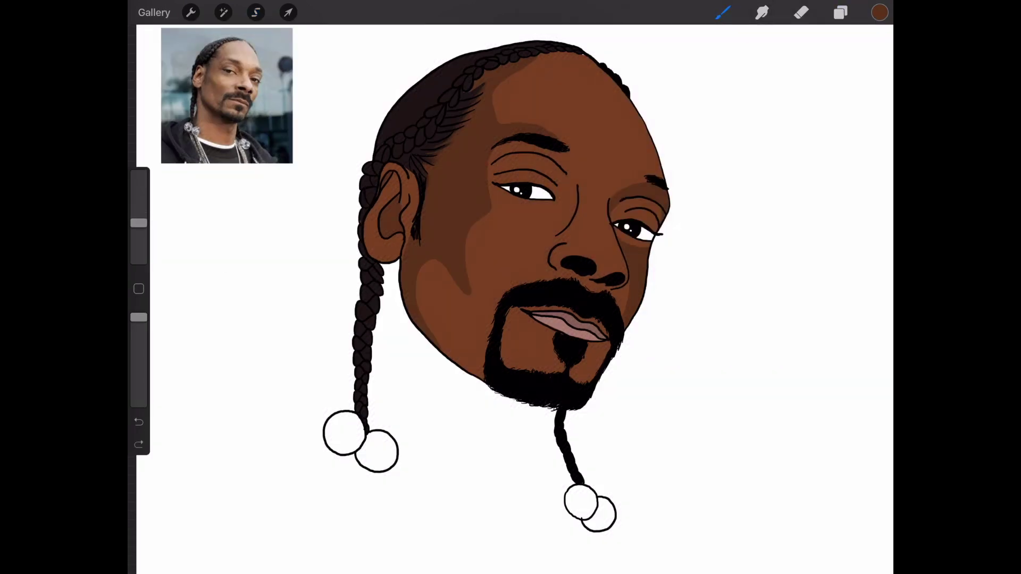
- Shade across the chin above the beard and fill another lassoed shadow area
mouse_move(521, 361)
mouse_down()
mouse_move(584, 372)
mouse_move(513, 368)
mouse_up()
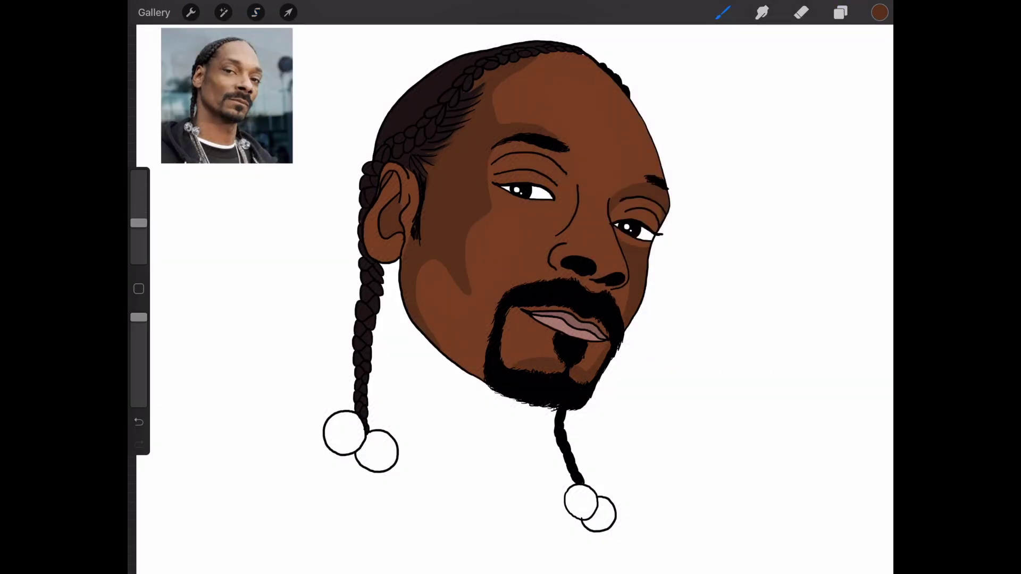
click(256, 12)
click(721, 13)
click(256, 12)
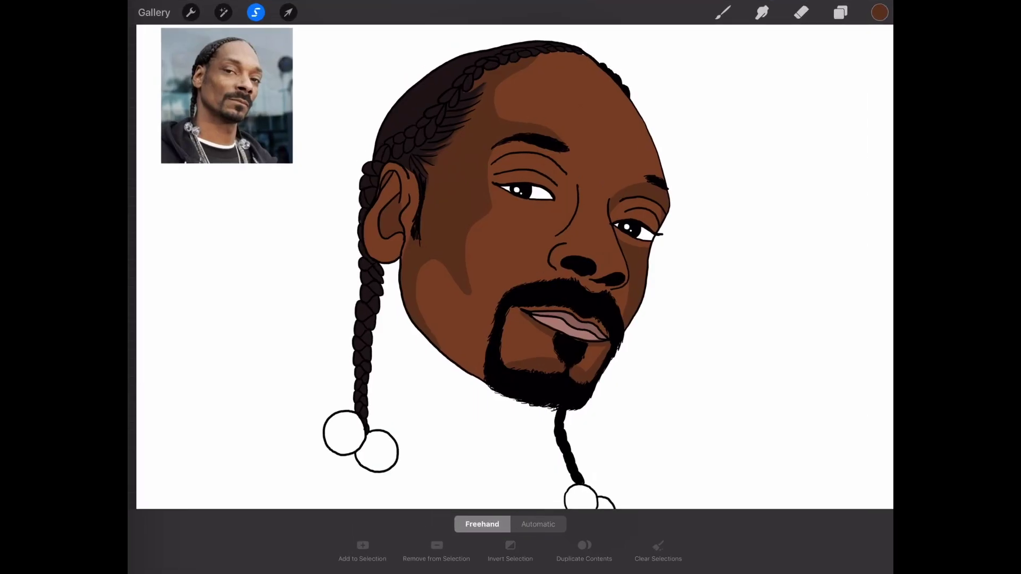
click(840, 12)
click(698, 110)
click(722, 13)
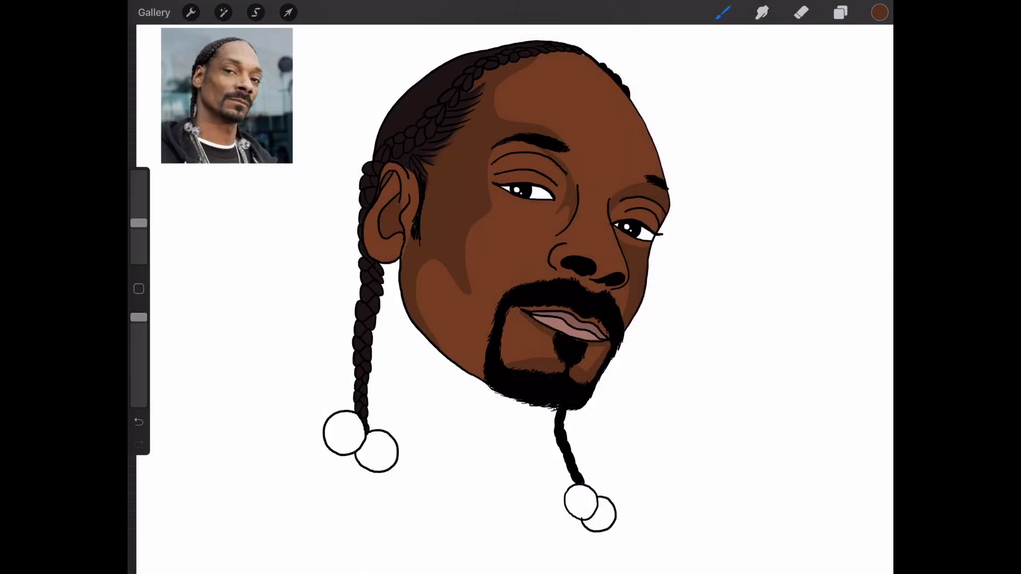
- Replace the eyebrow stroke with shading above the right eyelid and beside the nose
key(ctrl+z)
drag(623, 214, 658, 208)
drag(563, 254, 600, 278)
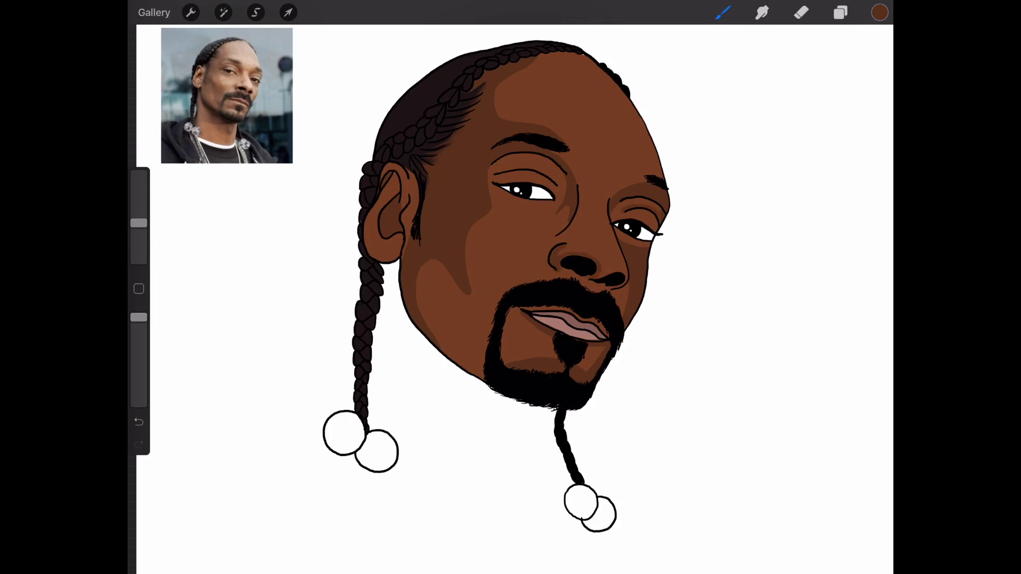
drag(139, 223, 139, 241)
- Refine the Layer 5 shading by erasing and blending, then choose a lighter orange-brown
click(801, 12)
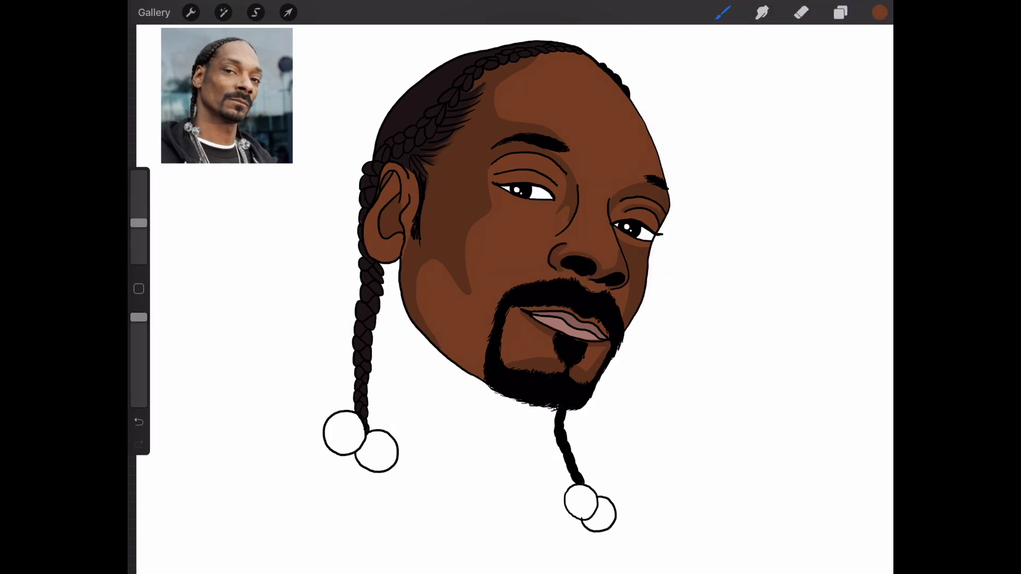
click(840, 12)
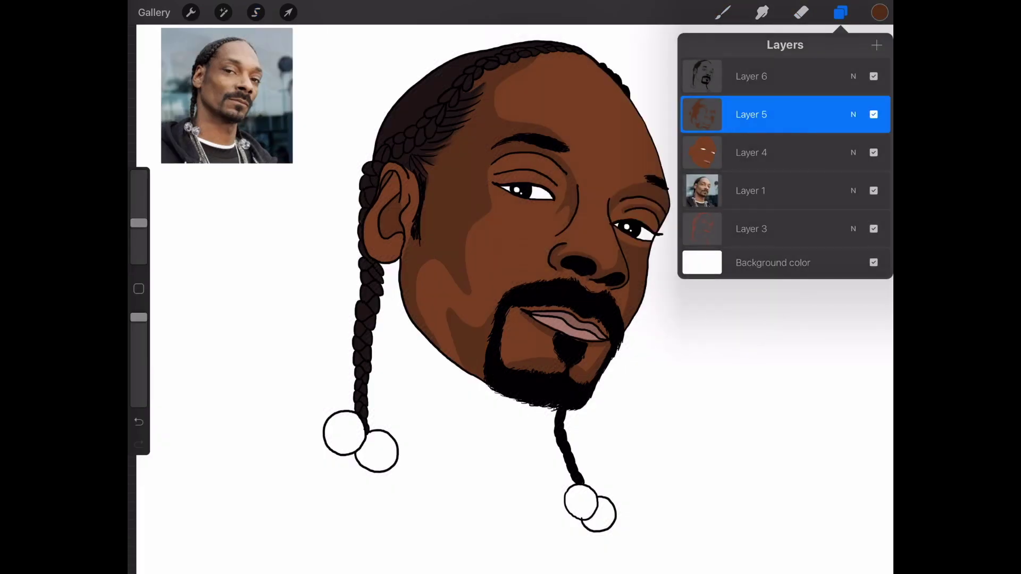
click(761, 12)
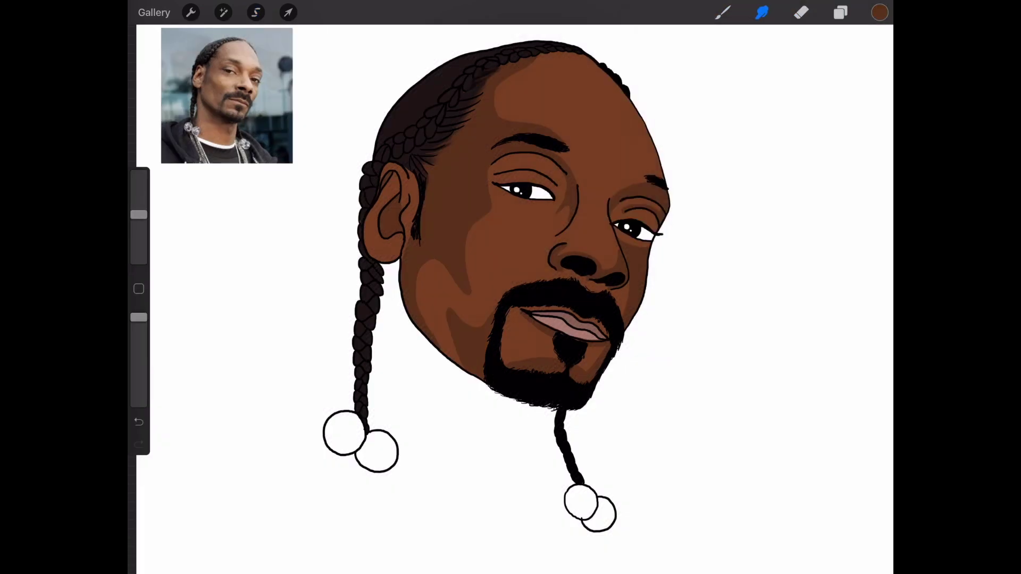
click(840, 13)
click(775, 151)
click(722, 12)
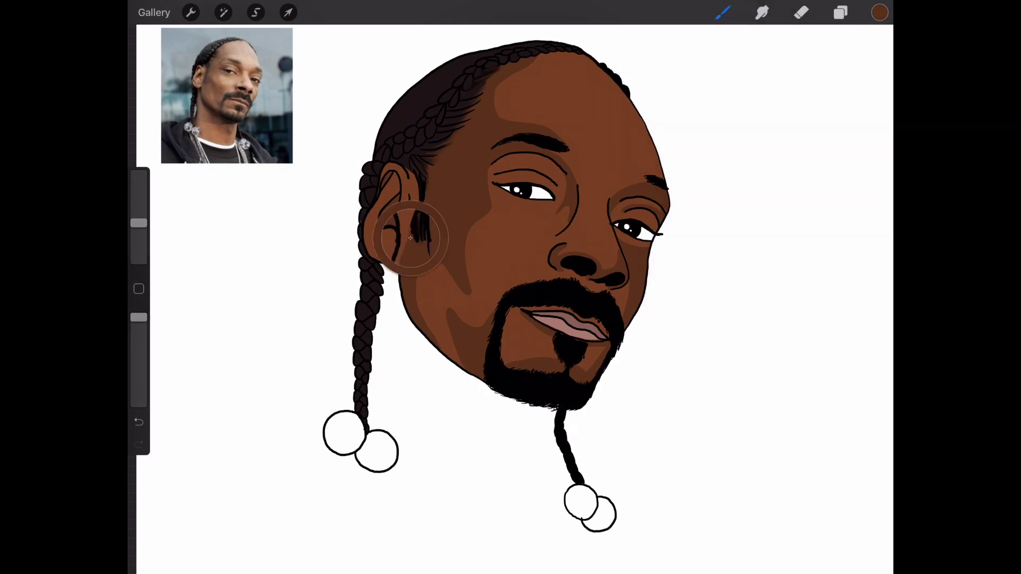
click(840, 12)
click(138, 422)
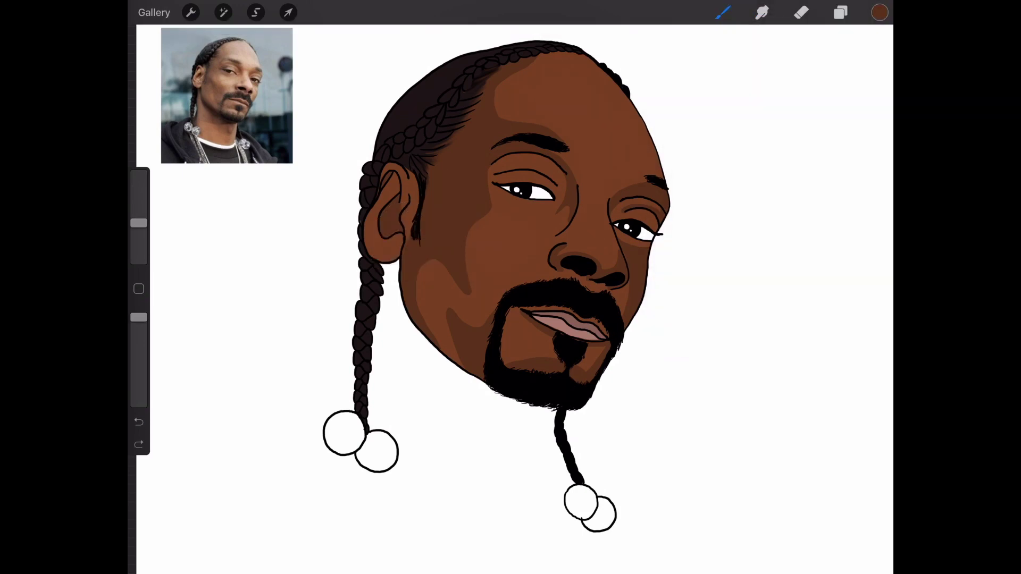
click(880, 12)
click(809, 144)
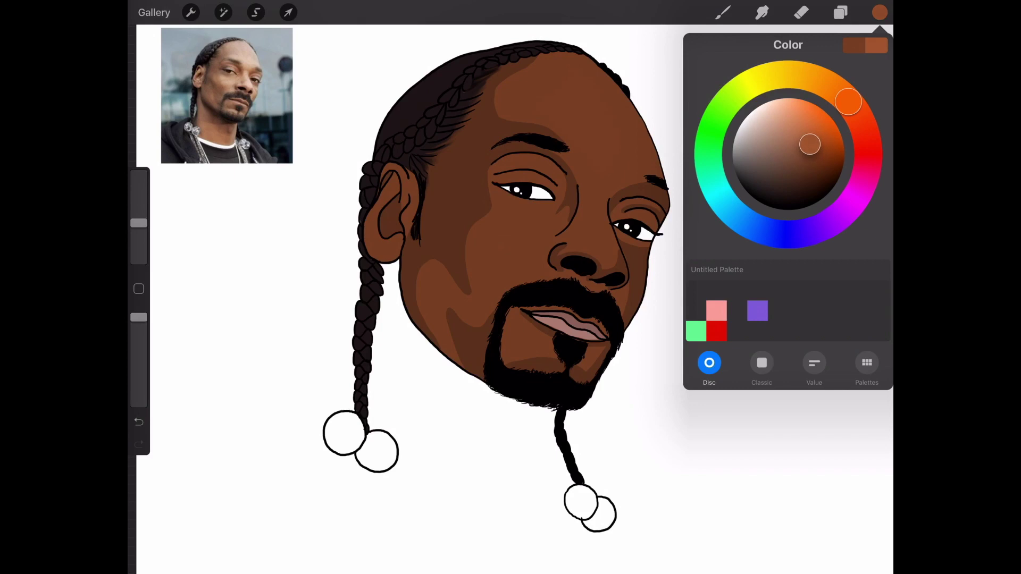
- On a new highlight layer, fill lighter brown highlights on the forehead and upper eyelid
click(840, 12)
click(256, 12)
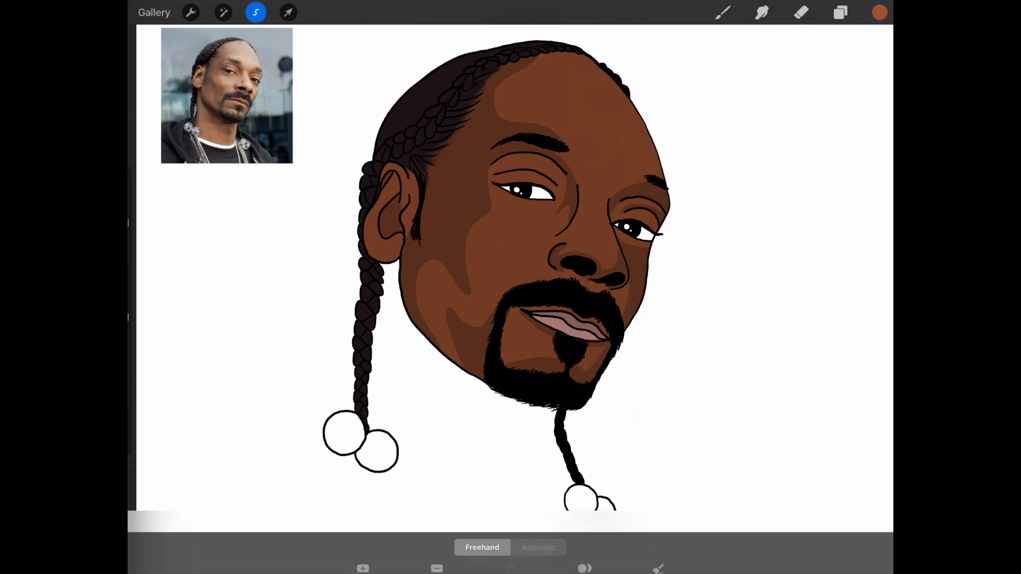
drag(584, 79, 659, 170)
click(840, 12)
click(733, 111)
click(631, 82)
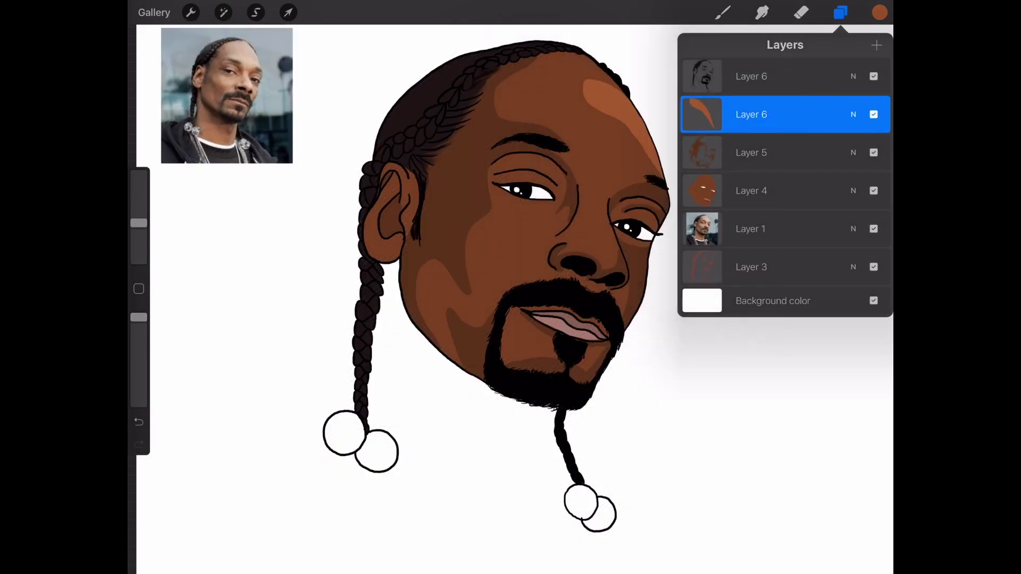
click(840, 12)
drag(560, 163, 510, 160)
click(840, 12)
click(631, 82)
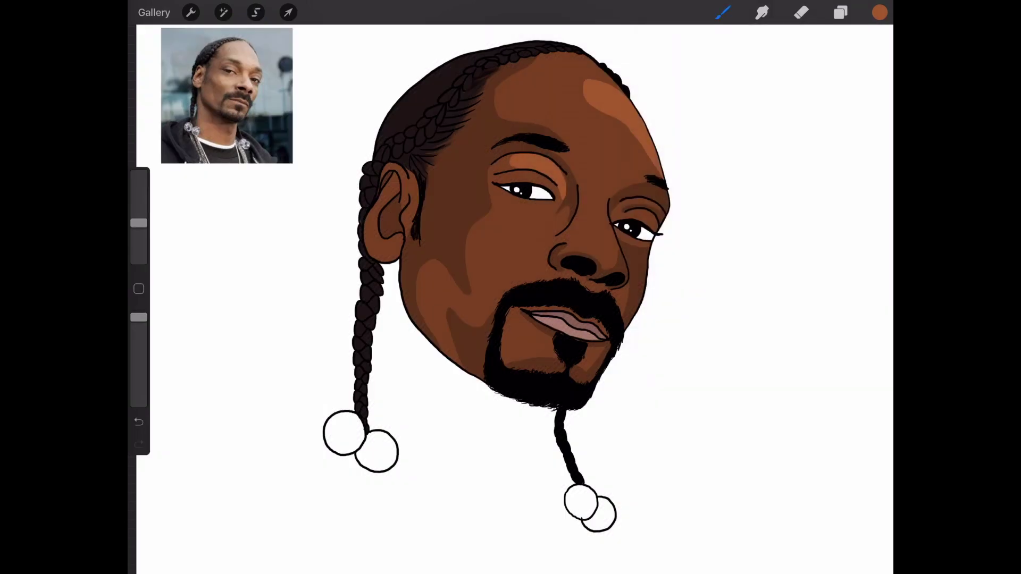
- Undo the highlight fills and pick a different highlight brown
click(256, 12)
click(256, 12)
click(722, 12)
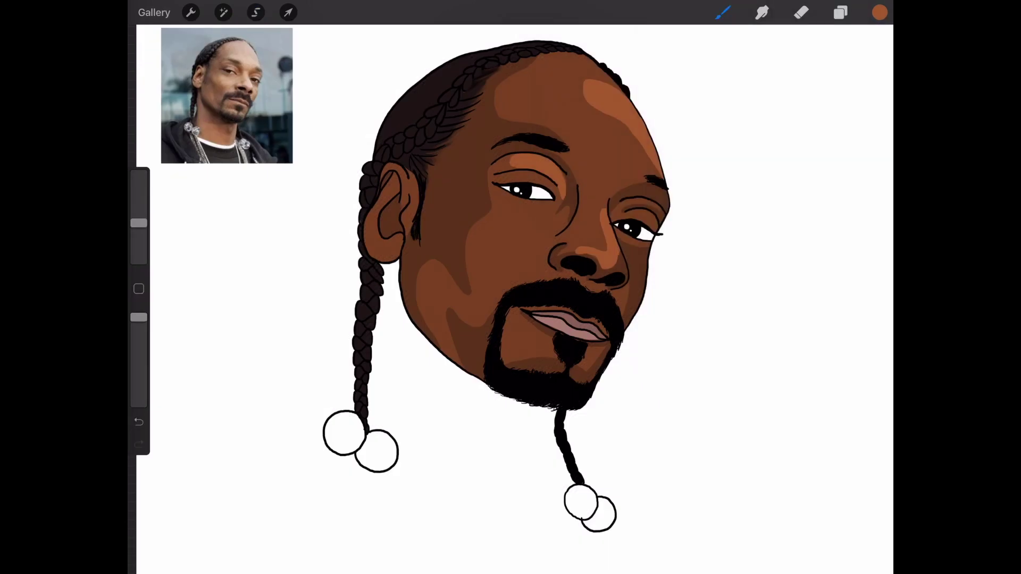
click(138, 421)
click(138, 422)
click(880, 12)
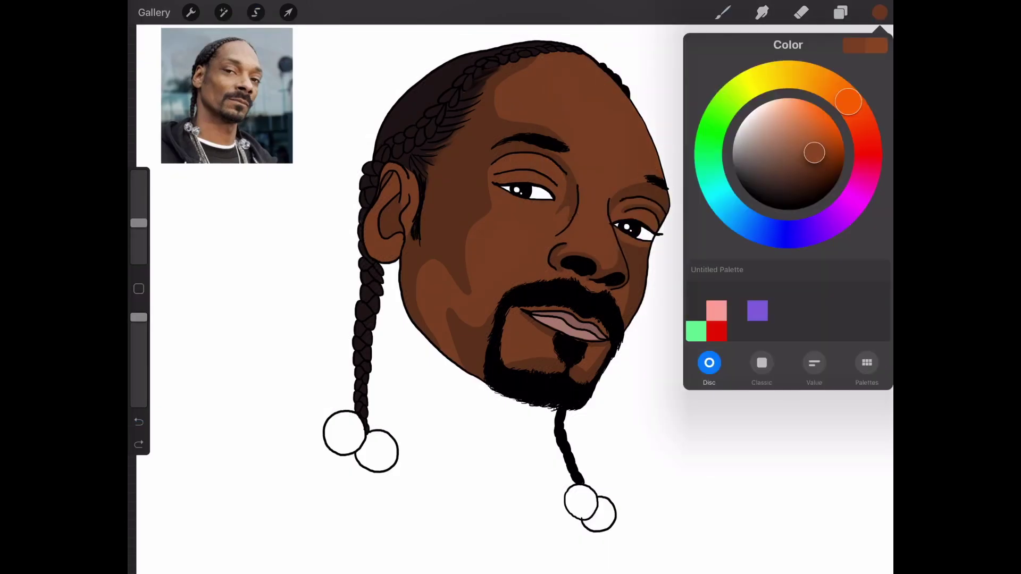
drag(809, 148, 818, 147)
- Lasso and fill a lighter highlight on the right forehead
click(256, 12)
mouse_move(659, 171)
mouse_down()
mouse_move(622, 106)
mouse_move(611, 191)
mouse_up()
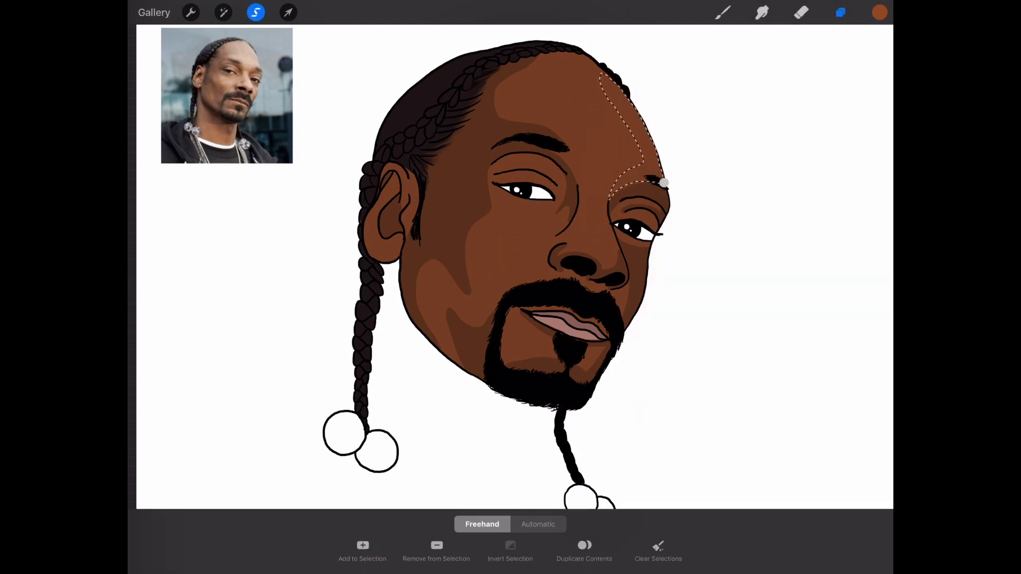
click(840, 12)
click(722, 12)
click(138, 421)
- Paint small highlights near the nose and along the right cheek
drag(138, 223, 138, 238)
drag(605, 263, 617, 256)
drag(138, 239, 138, 234)
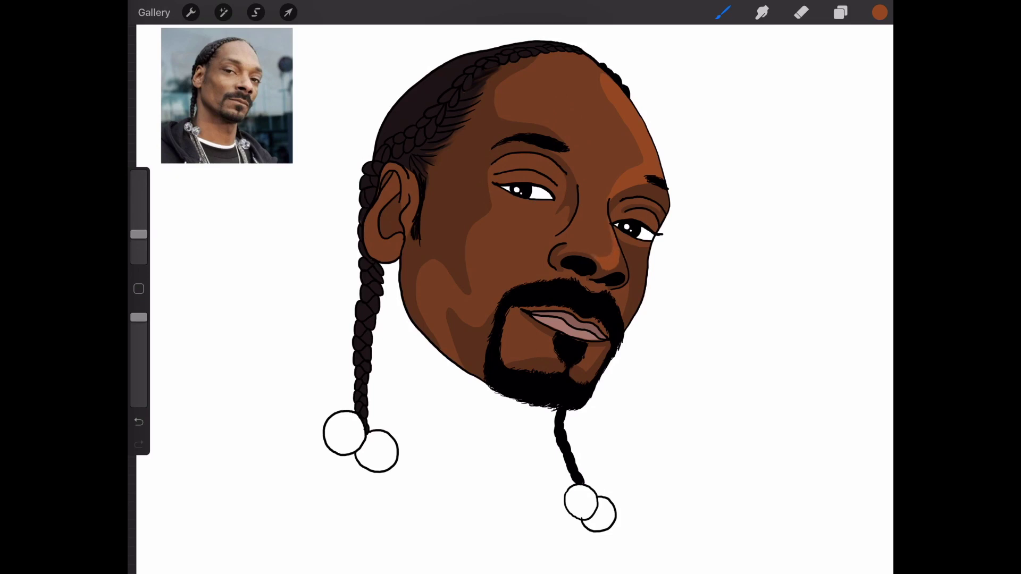
drag(647, 247, 626, 325)
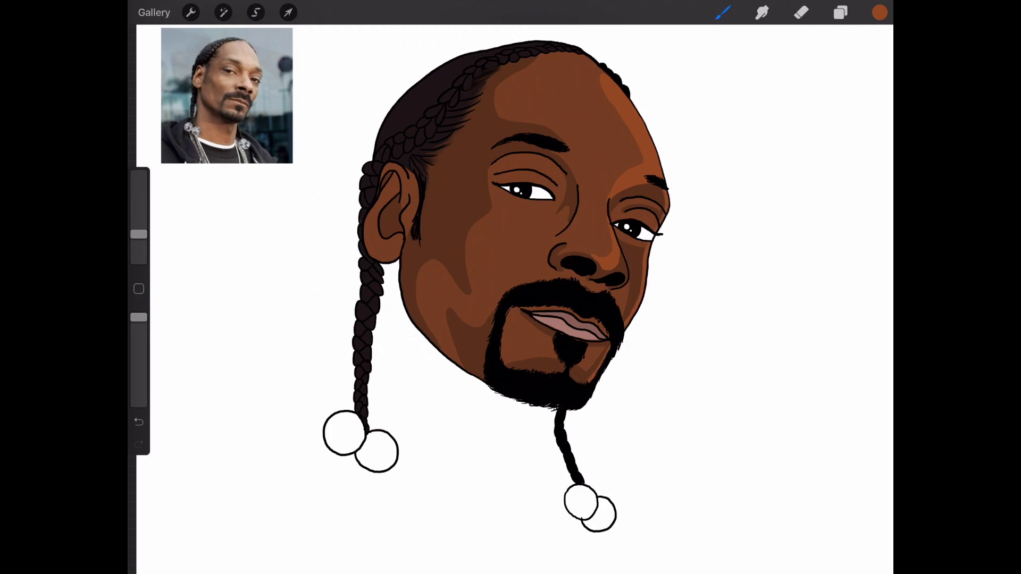
- Outline the upper eyelid area and adjust it through the Layer 6 options
click(256, 12)
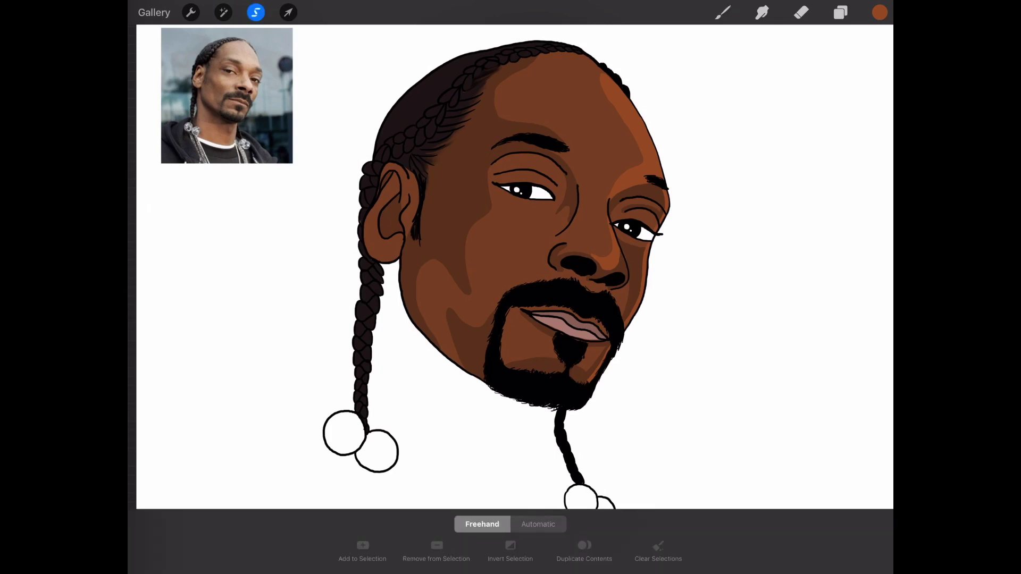
drag(493, 172, 557, 186)
click(840, 12)
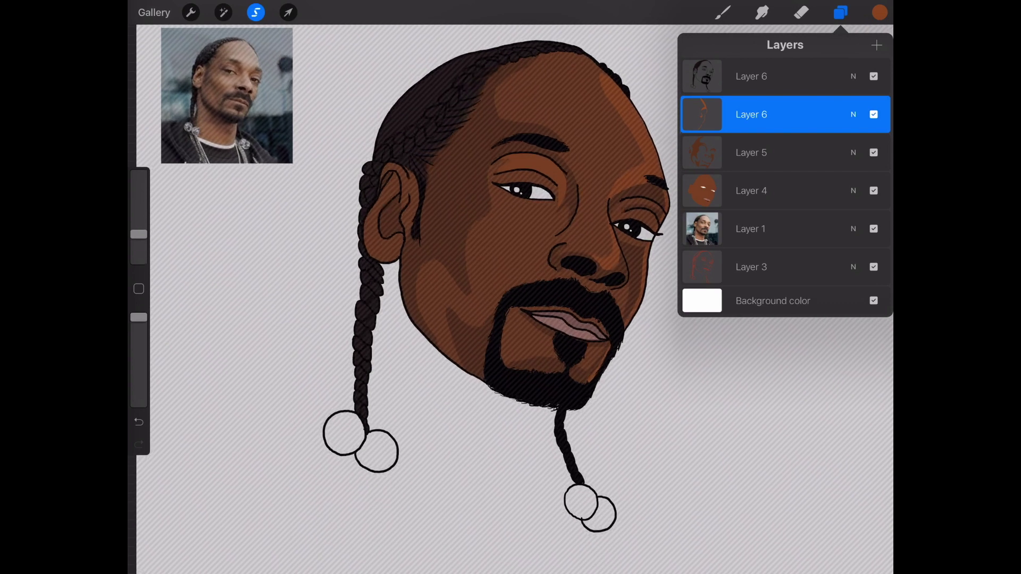
click(702, 114)
click(840, 12)
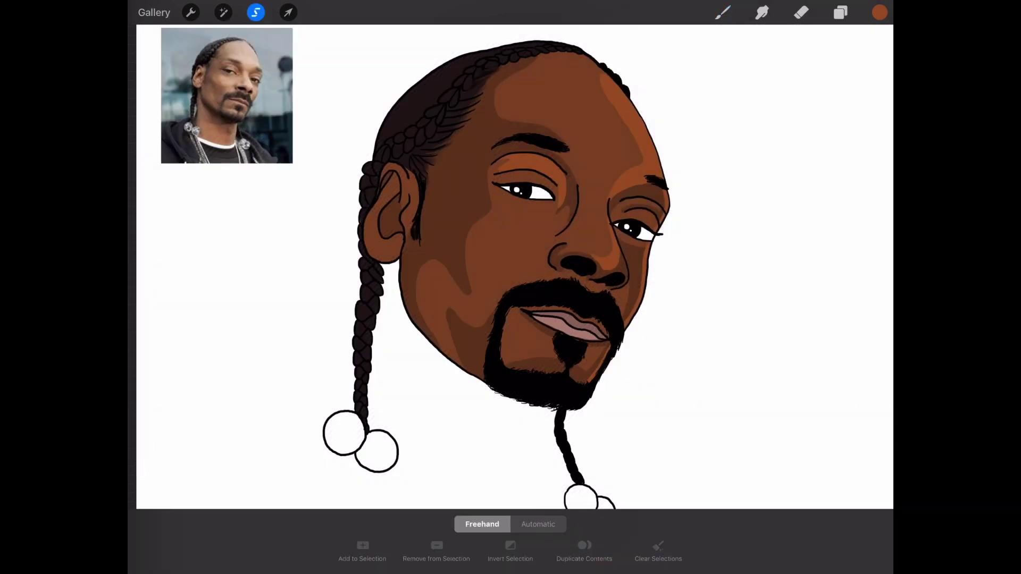
- Outline an area across the cheek and add brown shading along the left jaw
drag(479, 245, 561, 226)
click(841, 12)
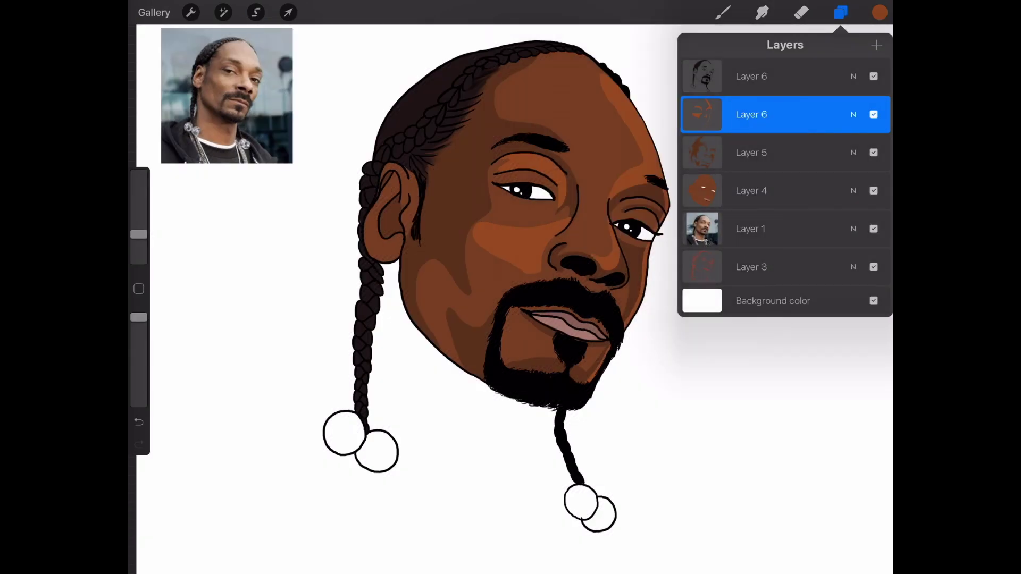
click(722, 12)
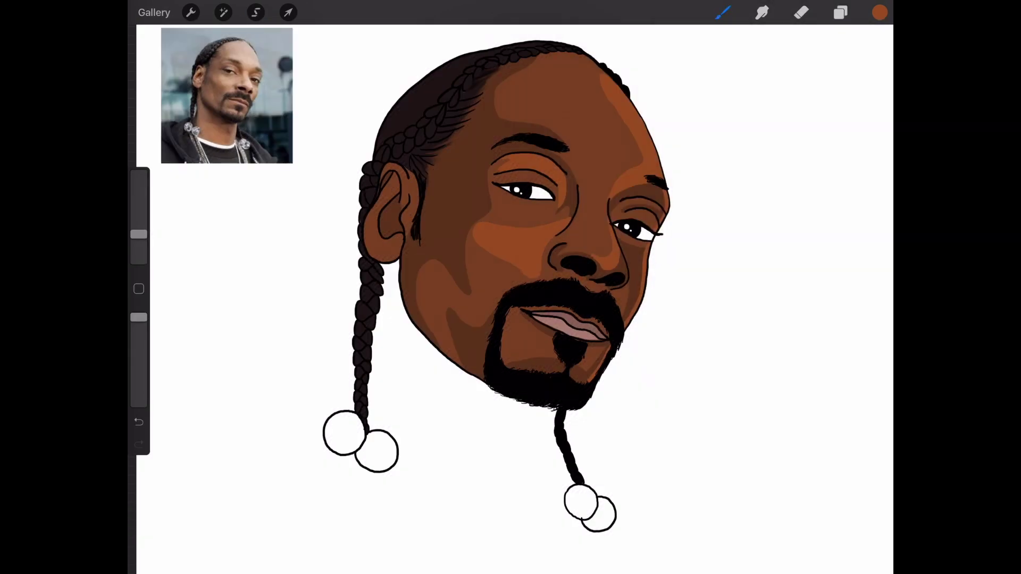
click(256, 12)
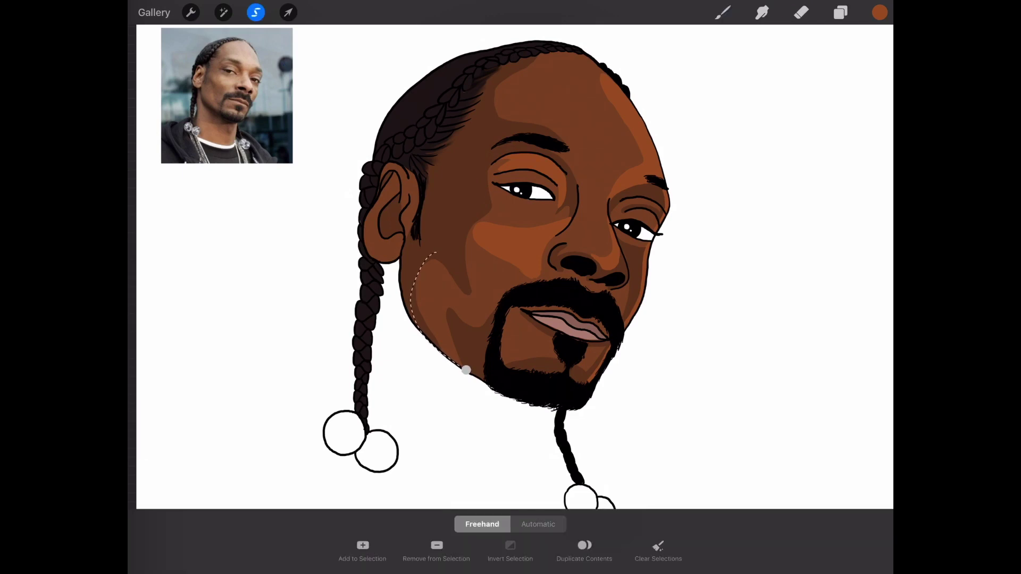
click(841, 12)
click(722, 12)
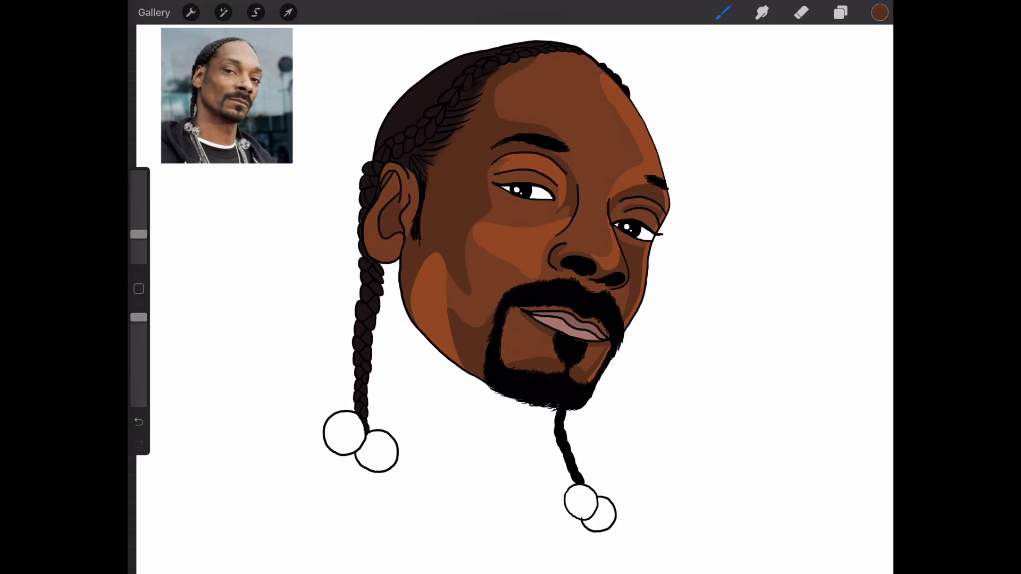
- Select Layer 5 and review its layer options
click(841, 12)
click(485, 133)
click(841, 13)
click(256, 12)
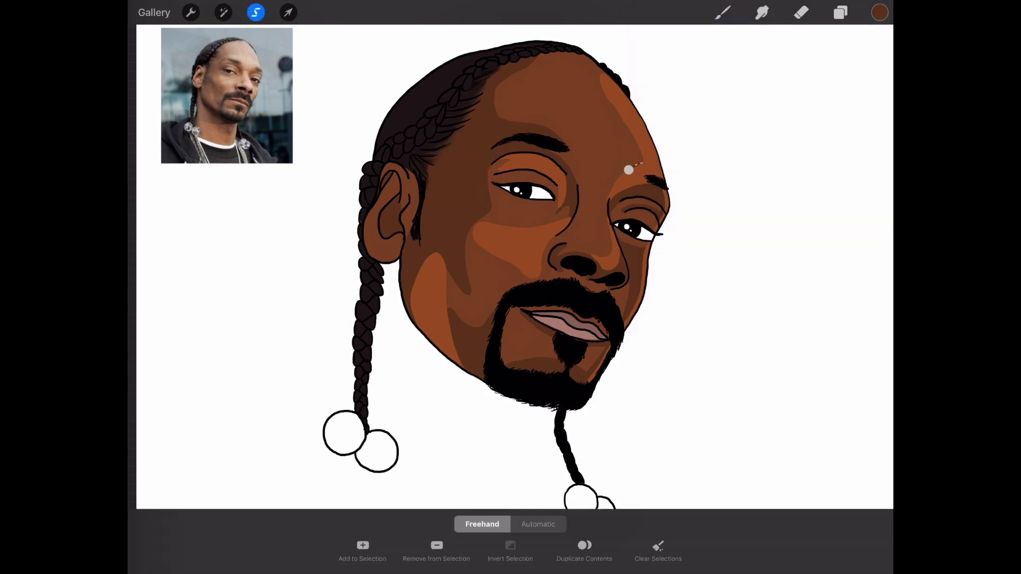
click(841, 12)
click(702, 152)
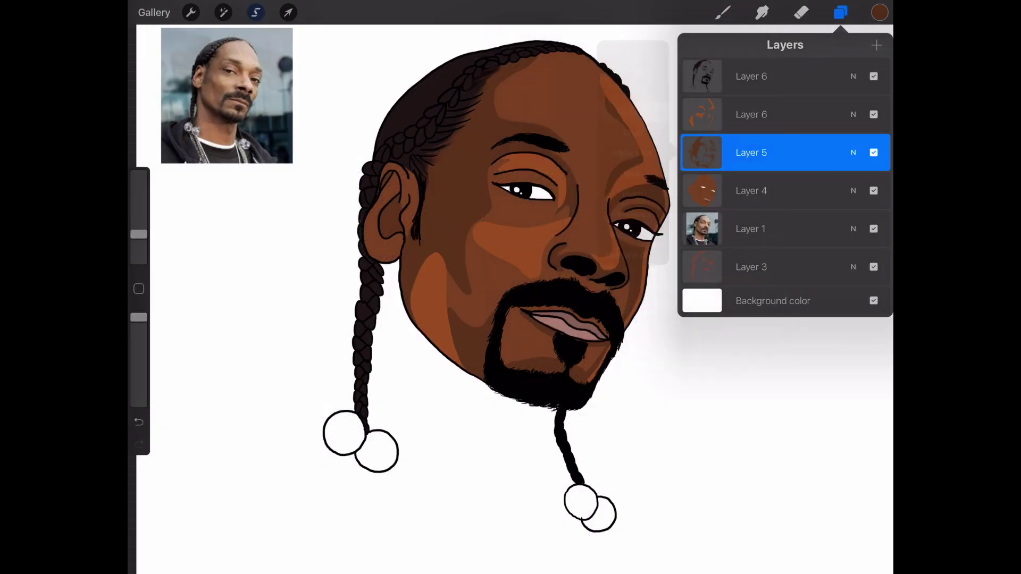
click(723, 12)
- Paint dark brown over the forehead highlight and add a new shading layer
drag(601, 88, 596, 109)
click(840, 12)
click(256, 12)
click(840, 12)
click(723, 13)
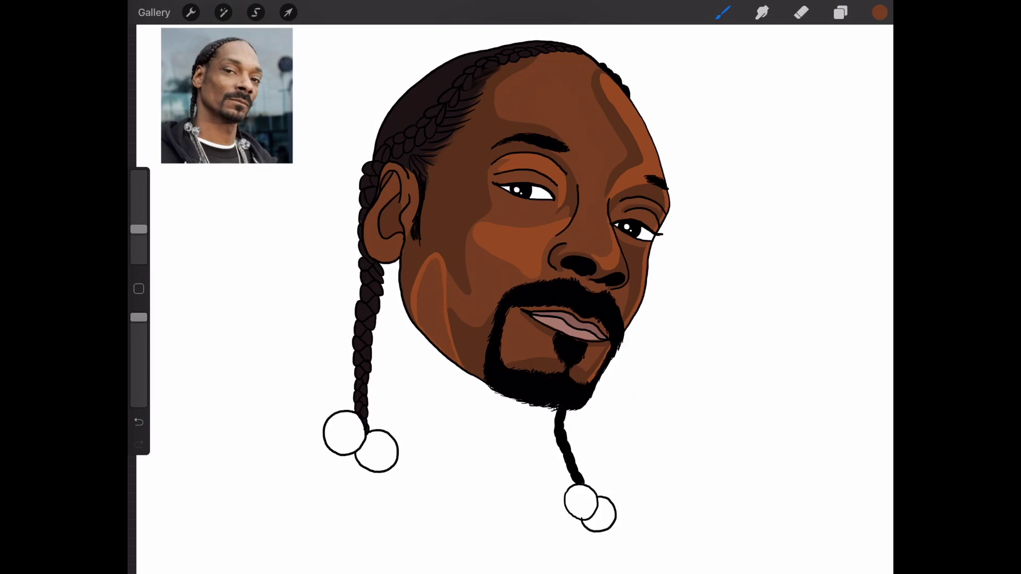
- Move Layer 7 below the lower Layer 6
click(255, 13)
click(549, 232)
click(841, 13)
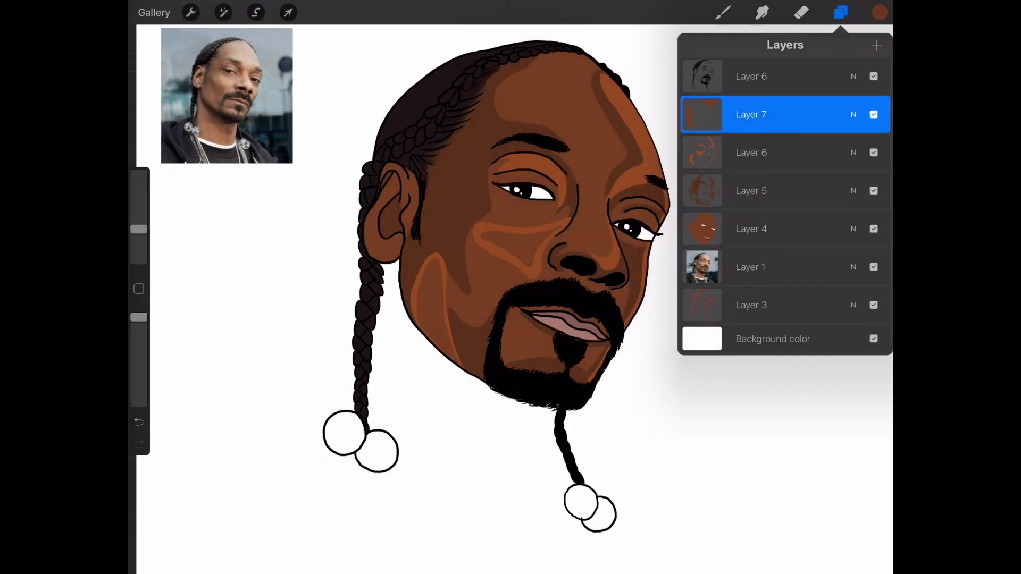
click(841, 13)
click(256, 12)
click(841, 12)
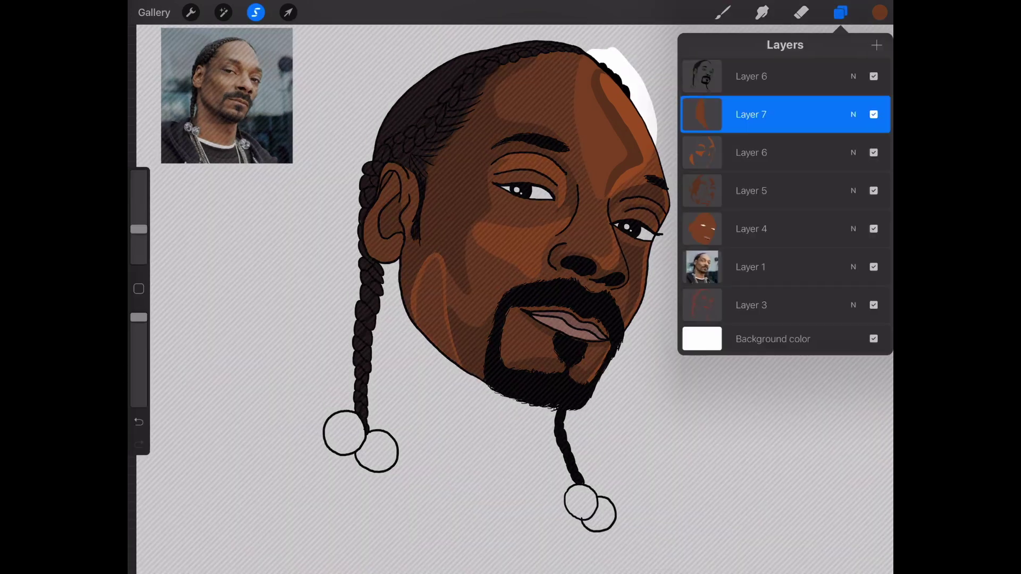
drag(785, 114, 785, 153)
click(722, 12)
- Pick a lighter brown, then switch the paint colour to white
click(841, 12)
click(255, 12)
click(879, 13)
drag(811, 159, 800, 142)
click(722, 12)
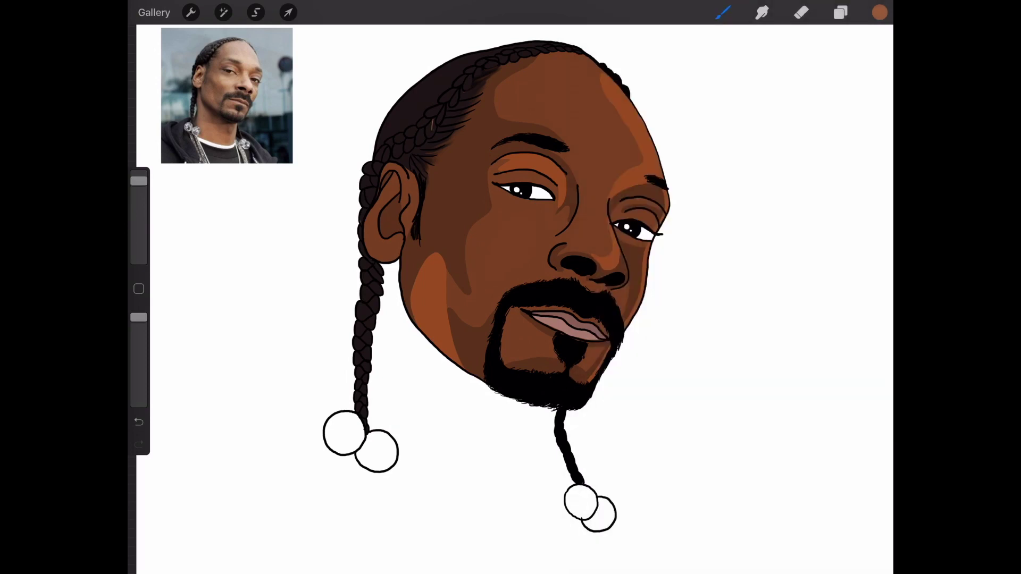
click(840, 12)
click(840, 12)
click(722, 12)
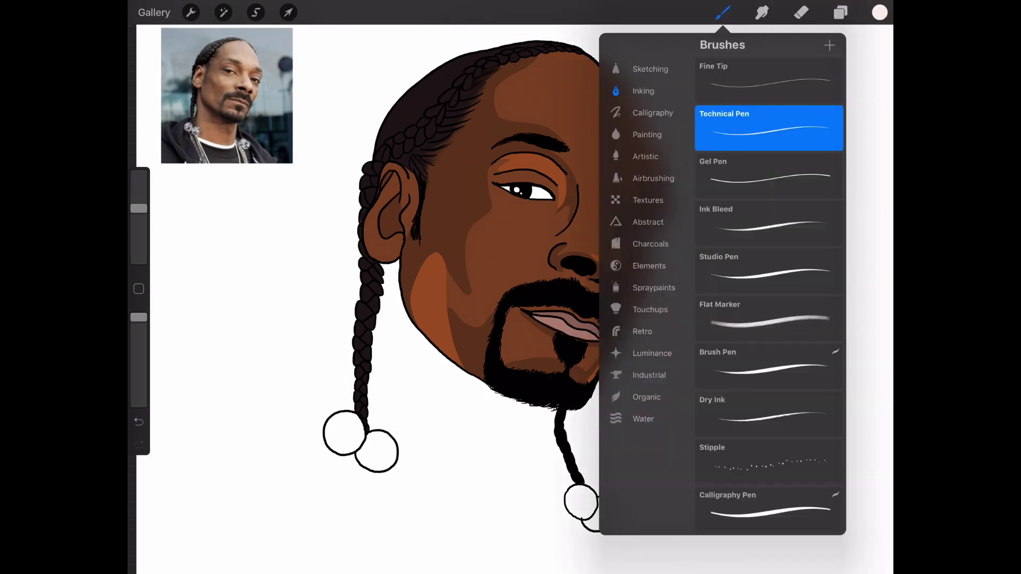
- Undo the last two strokes, resize the brush and pick a greyish-pink bead colour
click(139, 422)
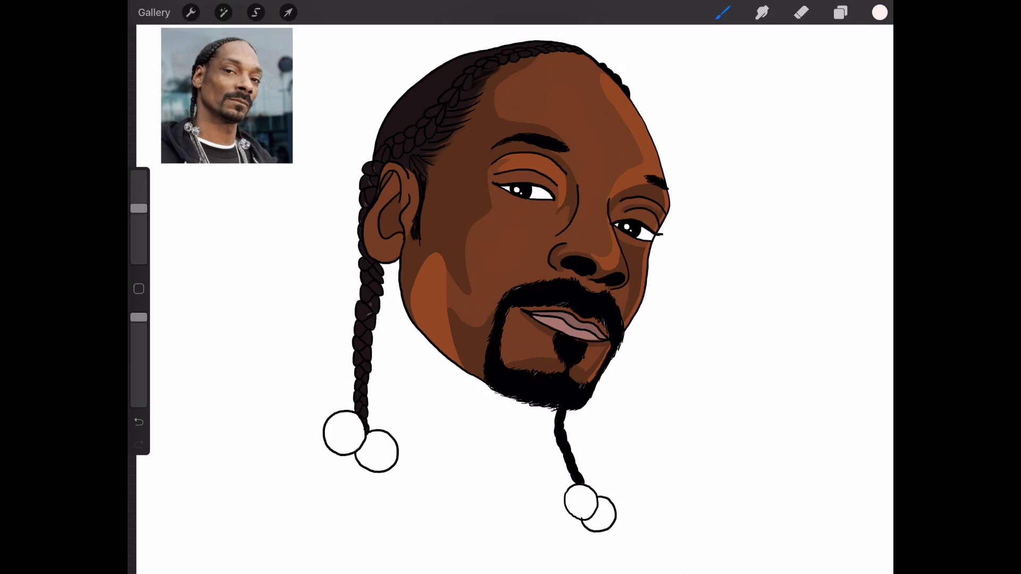
drag(139, 318, 139, 360)
click(139, 421)
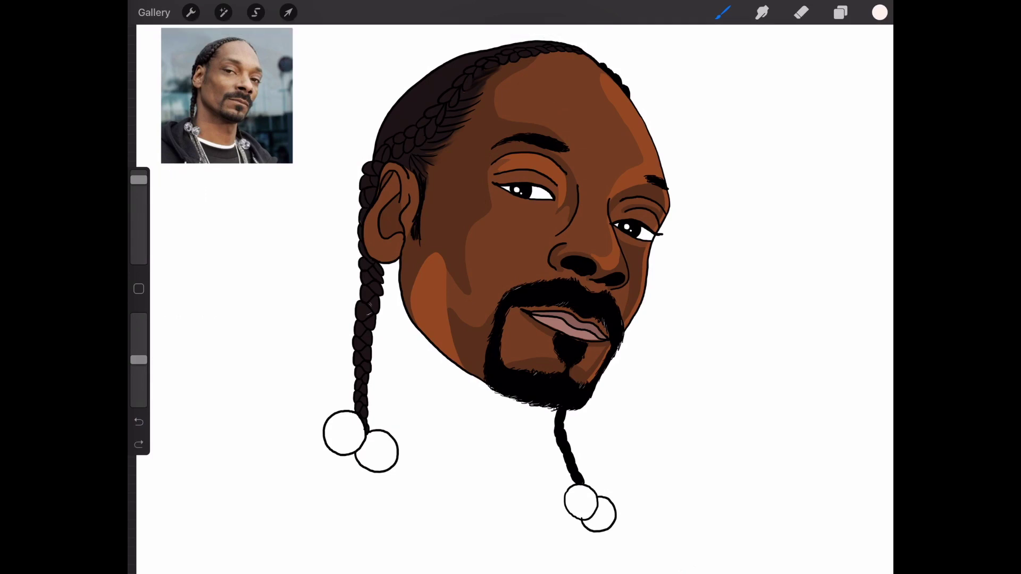
click(879, 13)
click(745, 149)
- On Layer 4, fill the chin braid's bead and the left braid's beads with greyish-pink
click(840, 12)
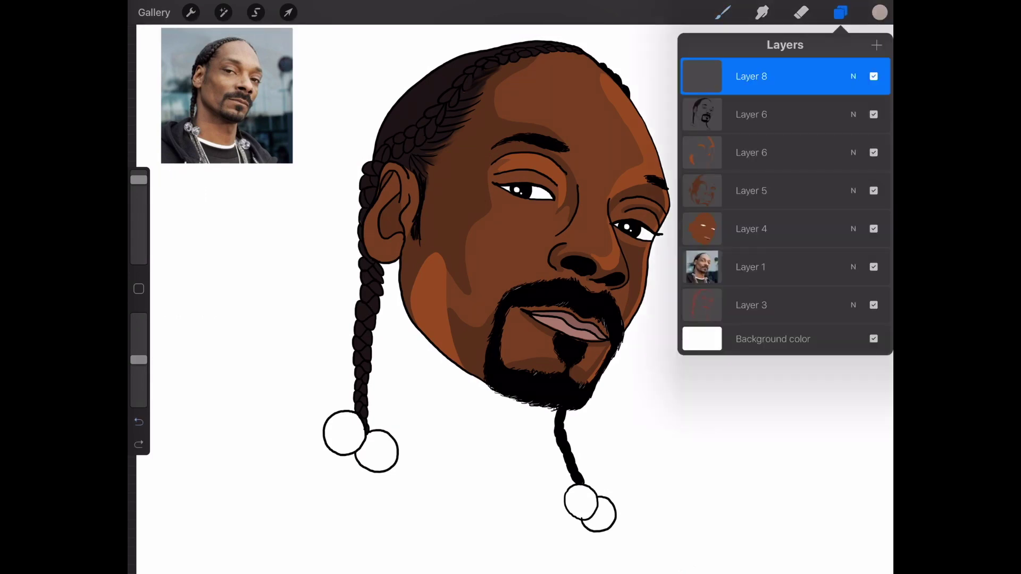
click(781, 229)
drag(573, 493, 585, 510)
drag(138, 360, 138, 317)
mouse_move(572, 494)
mouse_down()
mouse_move(593, 524)
mouse_move(569, 498)
mouse_move(612, 519)
mouse_up()
mouse_move(327, 432)
mouse_down()
mouse_move(346, 452)
mouse_move(361, 428)
mouse_move(345, 438)
mouse_move(354, 416)
mouse_up()
key(ctrl+z)
mouse_move(361, 460)
mouse_down()
mouse_move(391, 465)
mouse_move(343, 420)
mouse_up()
- Switch to white and highlight the left braid's beads and the chin braid's upper bead
click(879, 13)
click(787, 122)
drag(363, 461, 391, 444)
drag(581, 517, 593, 495)
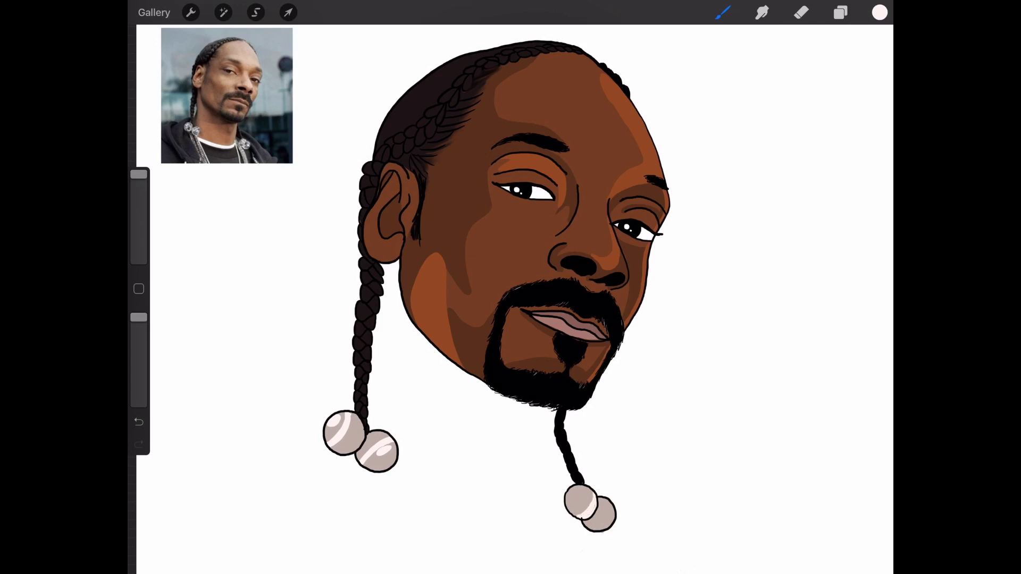
click(256, 13)
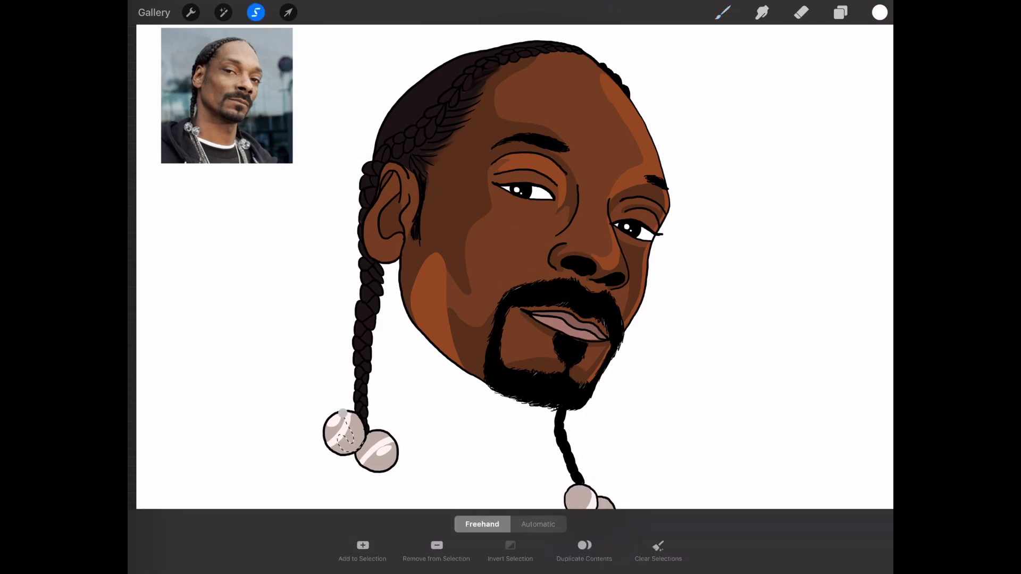
click(839, 12)
click(478, 479)
click(256, 13)
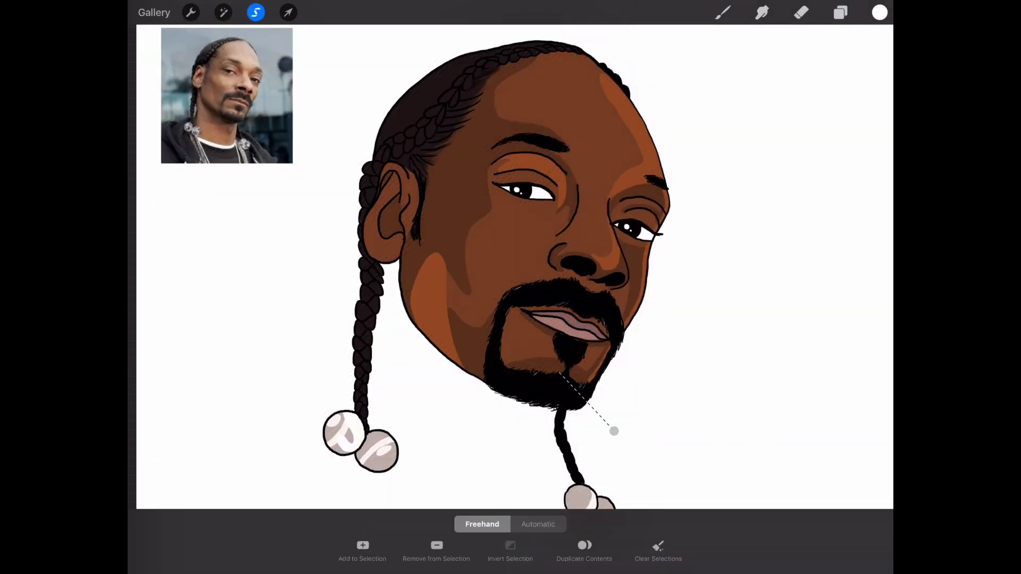
click(722, 13)
- Add more white highlights to the chin and left braid beads, then sample the brown skin colour
drag(532, 319, 513, 266)
drag(565, 433, 558, 456)
mouse_move(556, 436)
mouse_down()
mouse_move(548, 456)
mouse_move(575, 475)
mouse_up()
click(879, 12)
drag(139, 175, 139, 210)
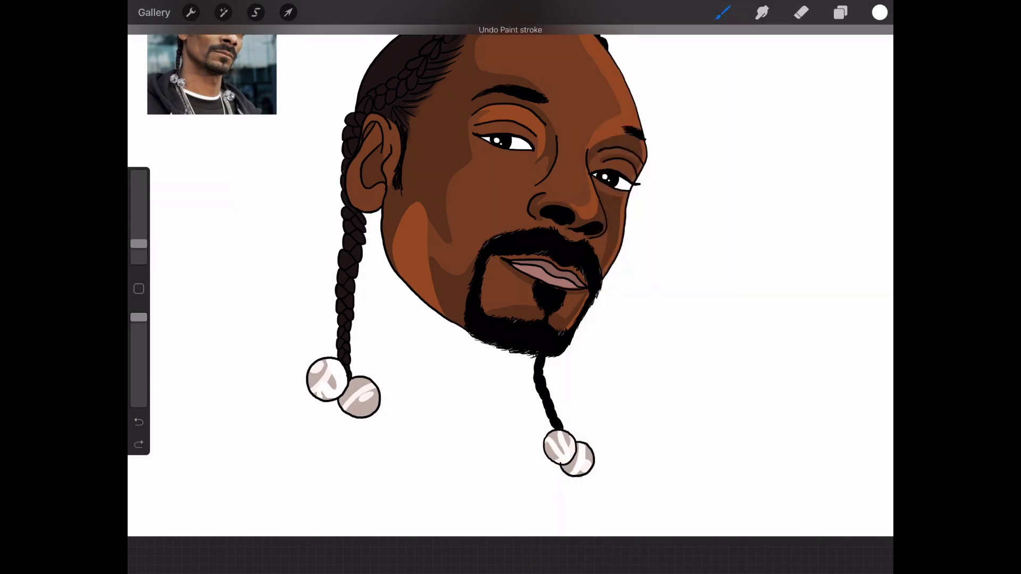
drag(369, 399, 354, 411)
scroll(510, 287, down, 3)
click(459, 354)
click(839, 12)
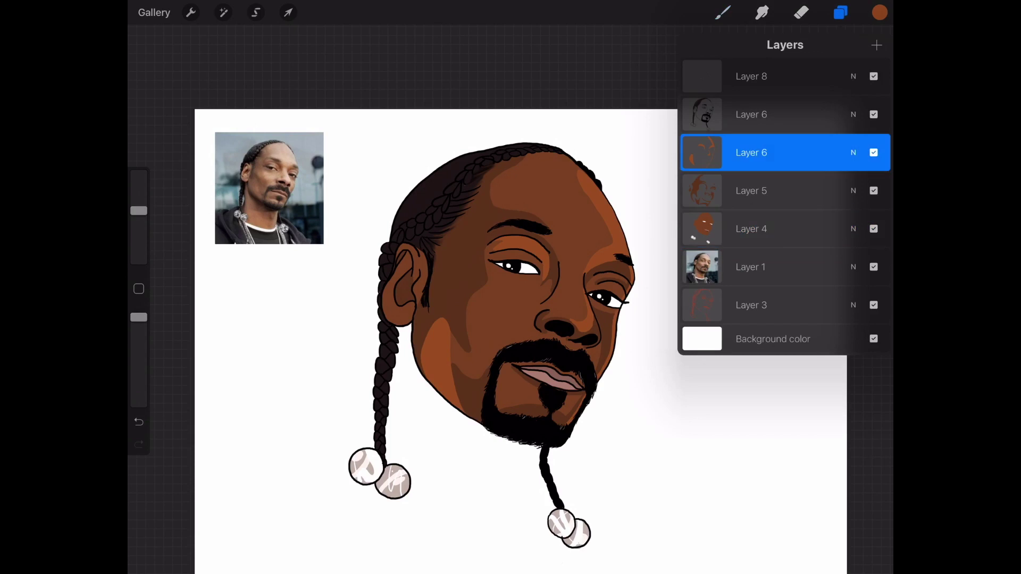
- Draw a thin brown forehead stroke with a larger brush and hide the reference photo layer
drag(139, 210, 139, 174)
drag(441, 255, 531, 170)
click(840, 12)
click(872, 266)
click(840, 12)
- Insert the green gradient image behind the portrait, then select Layer 4 and enlarge the brush
click(190, 12)
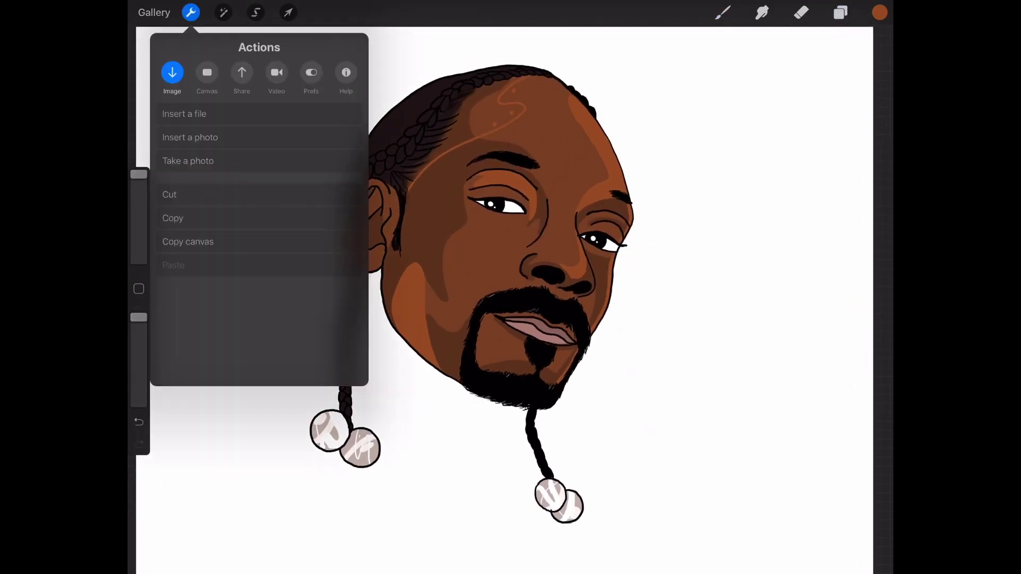
click(189, 137)
click(722, 13)
click(840, 12)
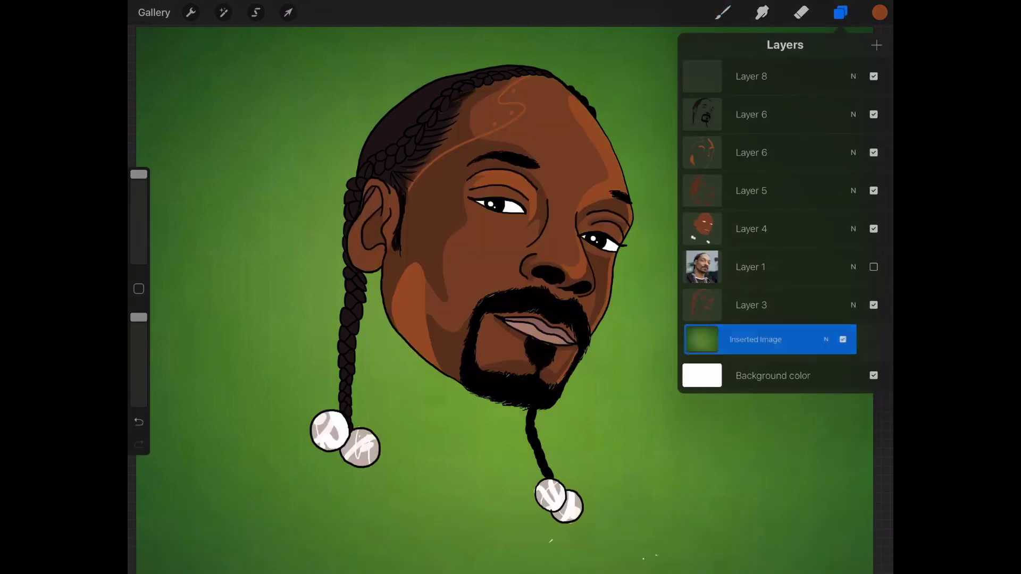
click(751, 228)
click(840, 12)
drag(138, 175, 138, 241)
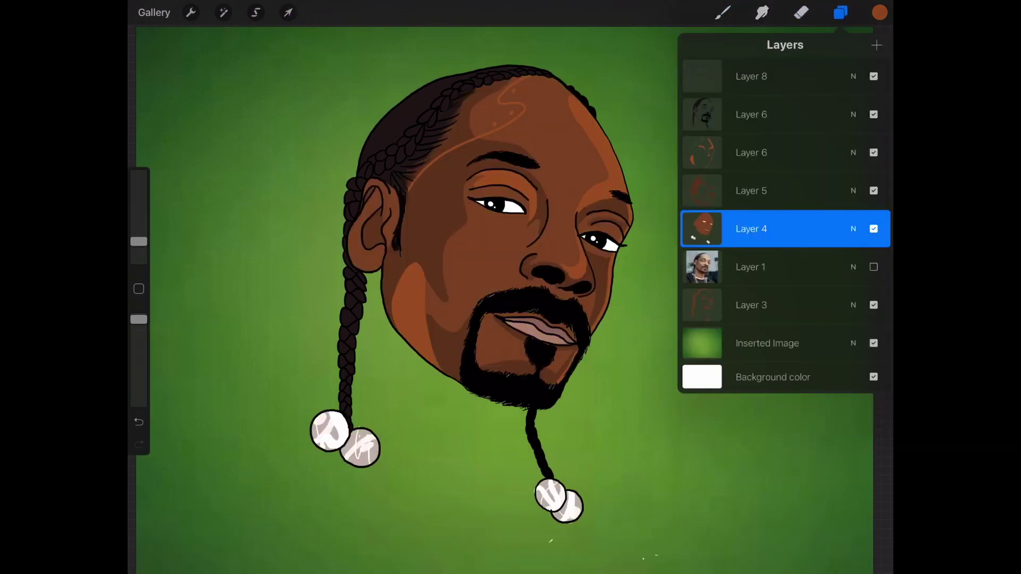
- Select the top line-art layer, switch to the eraser and undo the stray erase stroke
click(751, 76)
click(800, 12)
click(840, 13)
click(801, 12)
click(840, 12)
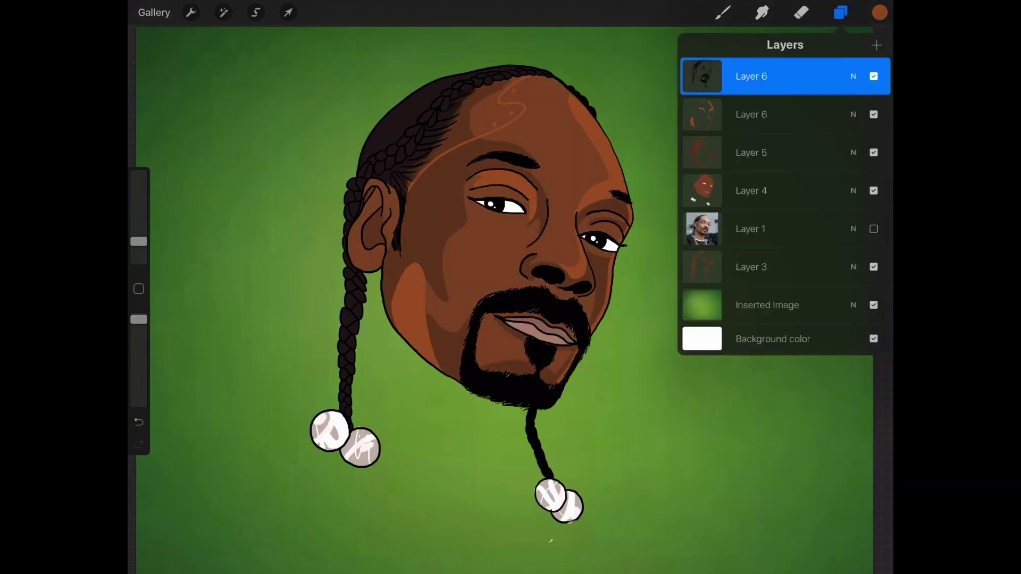
key(ctrl+z)
key(ctrl+z)
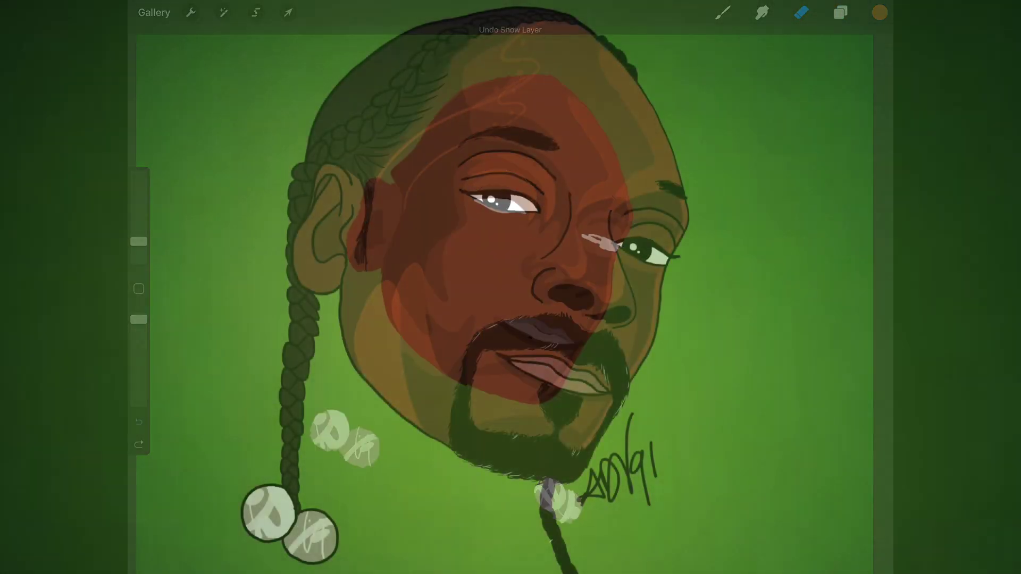